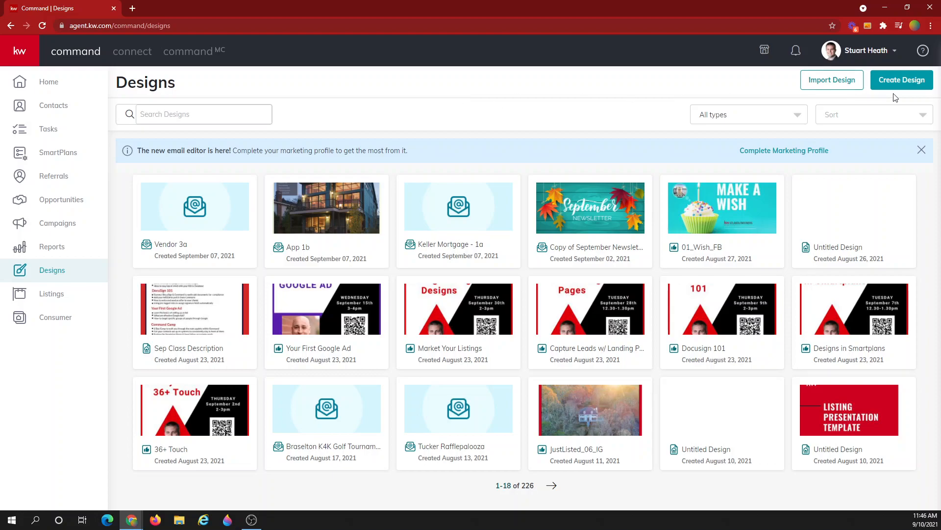
- Create a new Email design and start it from a blank new template
left_click(898, 81)
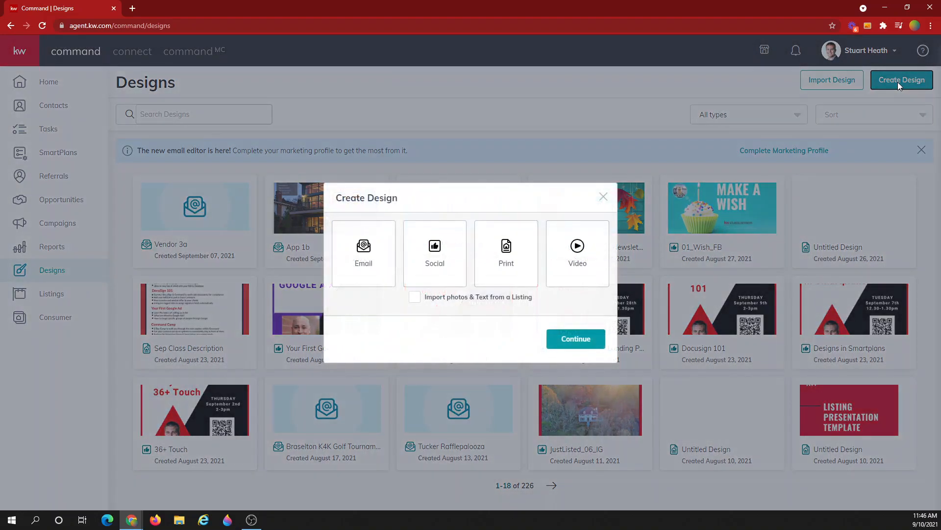
left_click(362, 264)
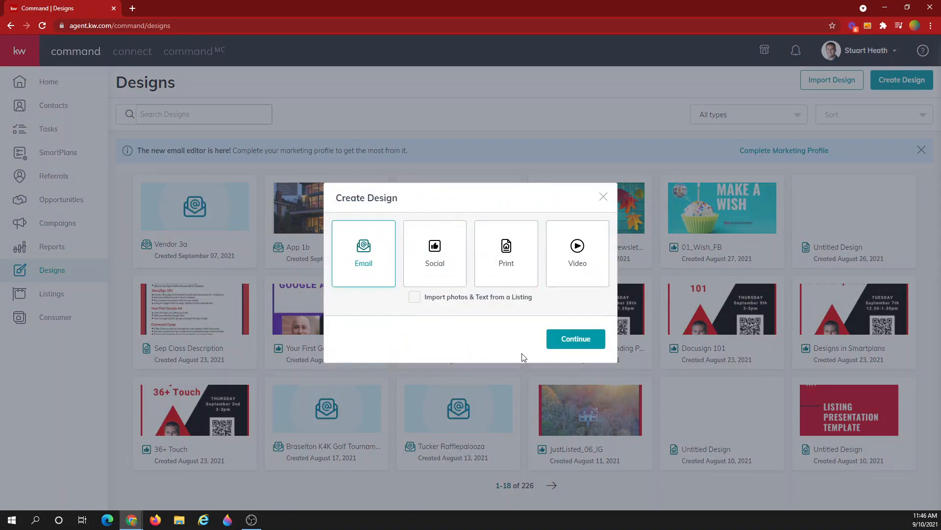
left_click(579, 346)
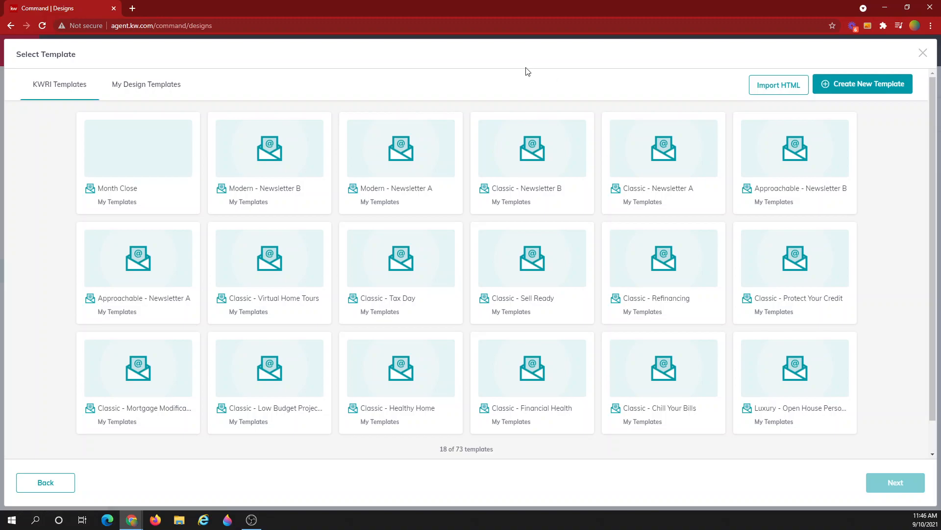
left_click(872, 89)
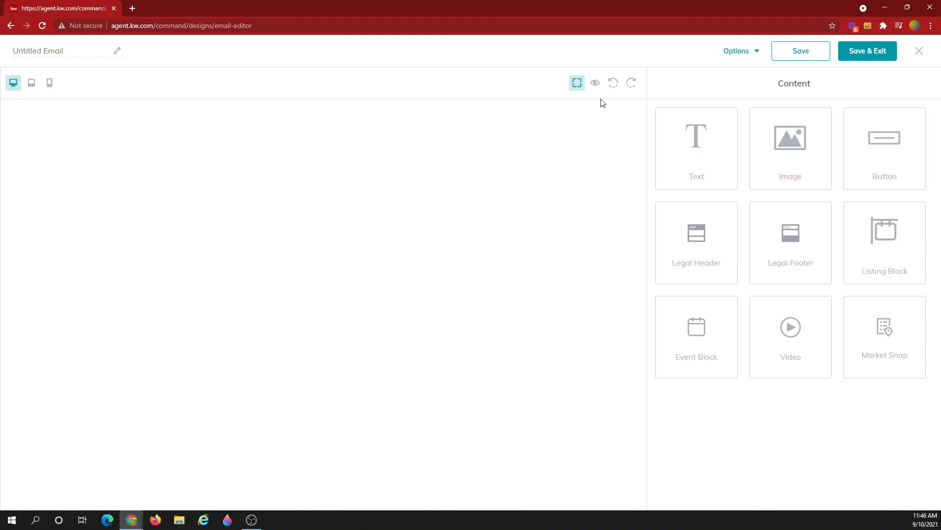
left_click(595, 84)
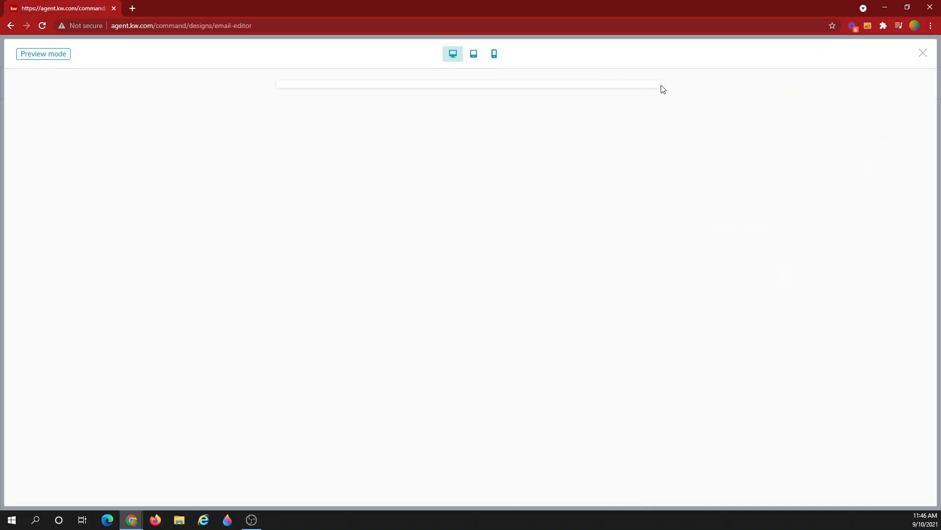
left_click(924, 55)
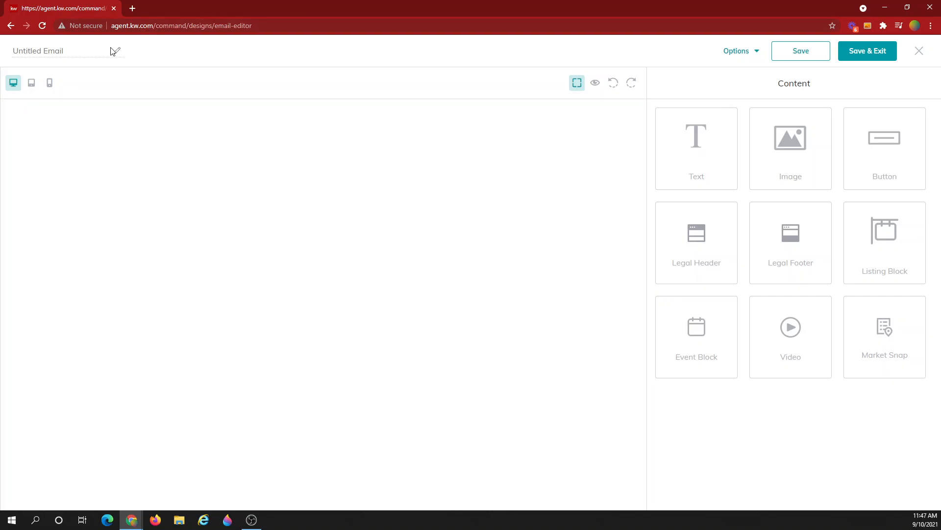
- Rename the untitled email to 'Test template'
left_click(78, 51)
type("Test template")
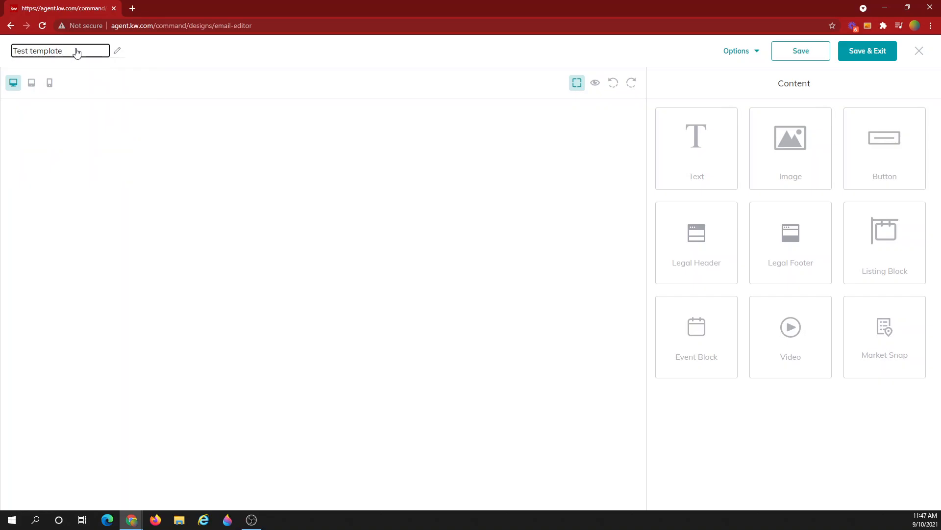
key("Return")
- Look at the Send test email form under Options, then close it and dismiss the menu
left_click(736, 53)
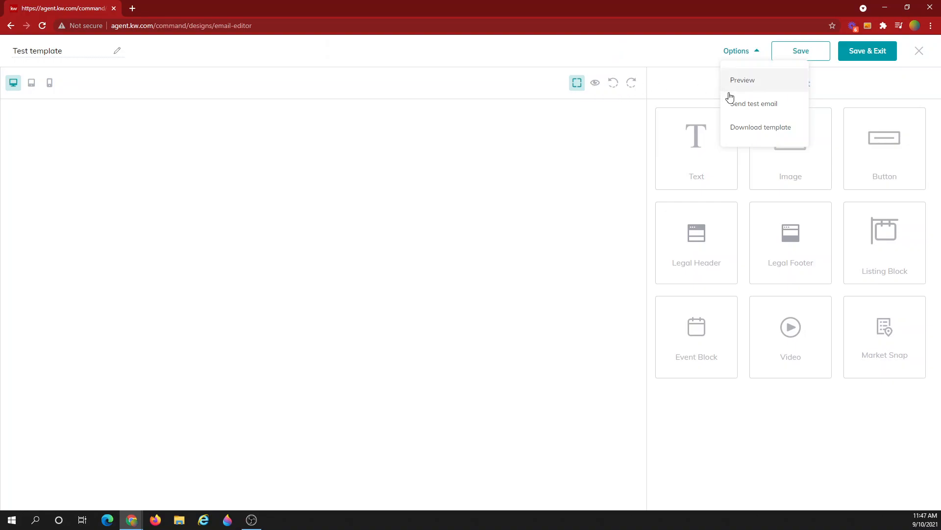
left_click(742, 104)
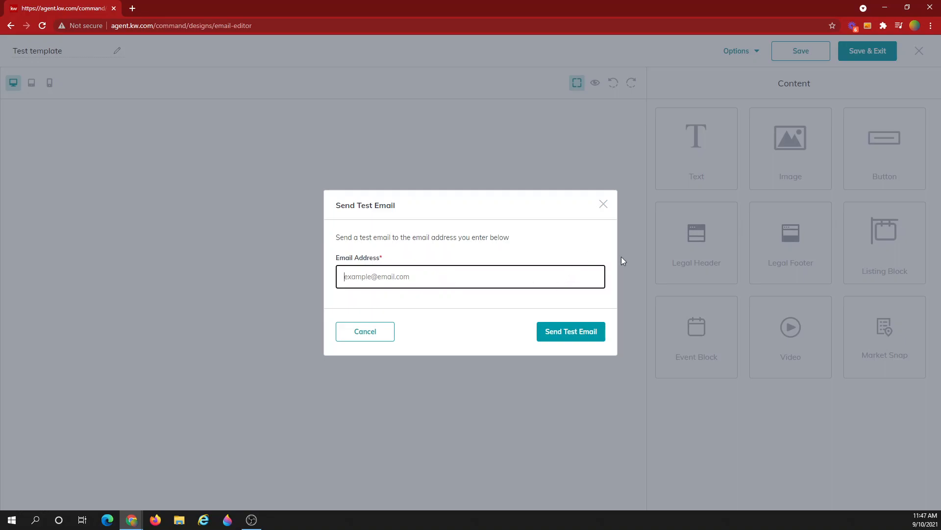
left_click(602, 205)
left_click(736, 51)
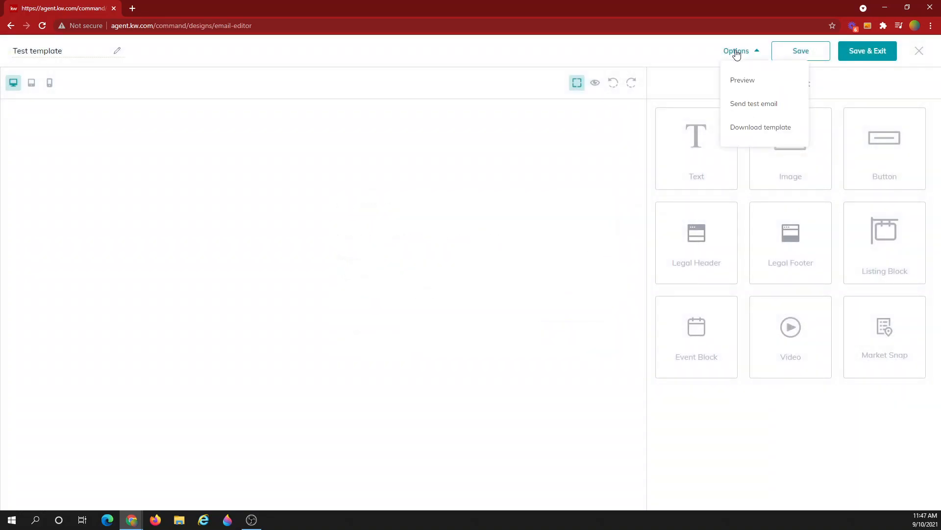
left_click(591, 172)
left_click(687, 80)
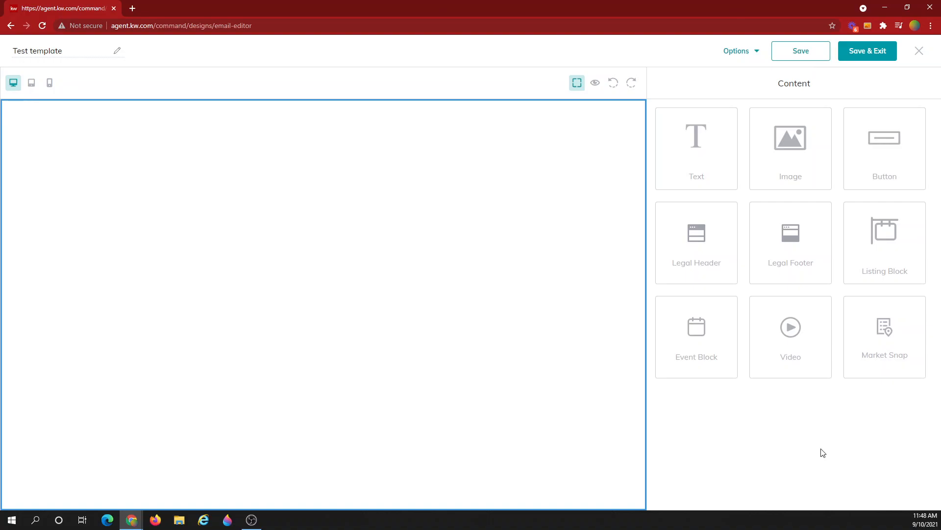
- Add a Legal Header block, remove the Legal Footer, and preview the result
left_click_drag(778, 248, 455, 205)
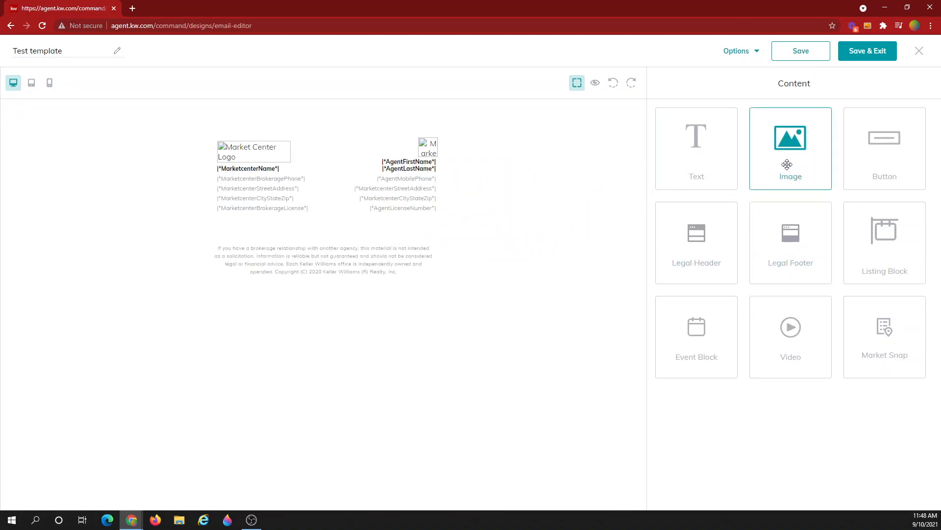
left_click_drag(726, 239, 432, 126)
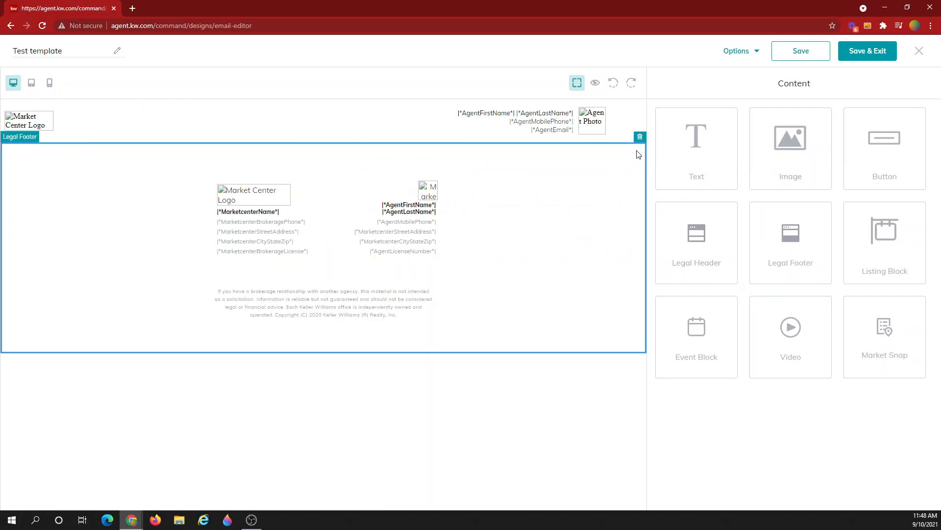
left_click(641, 141)
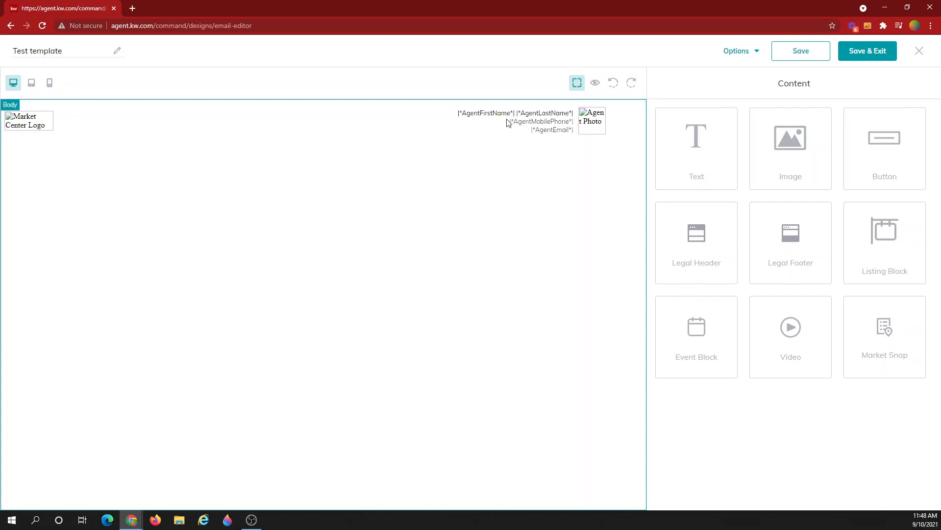
left_click(595, 82)
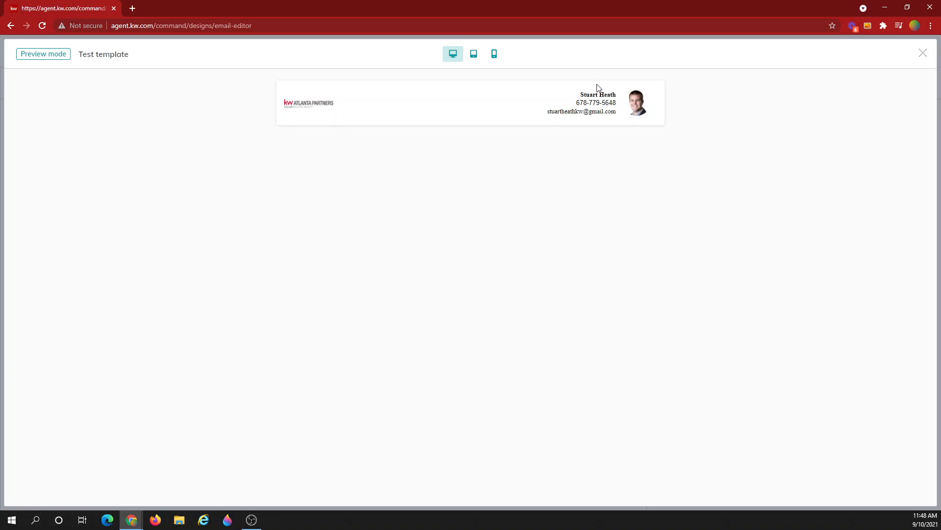
left_click(922, 54)
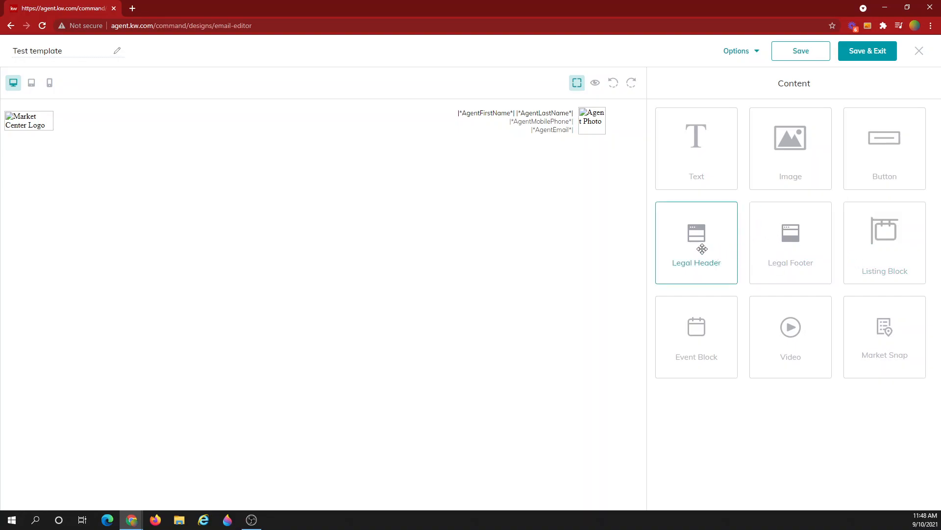
- Add a Text block below the header and center-align its text
left_click_drag(699, 149, 398, 210)
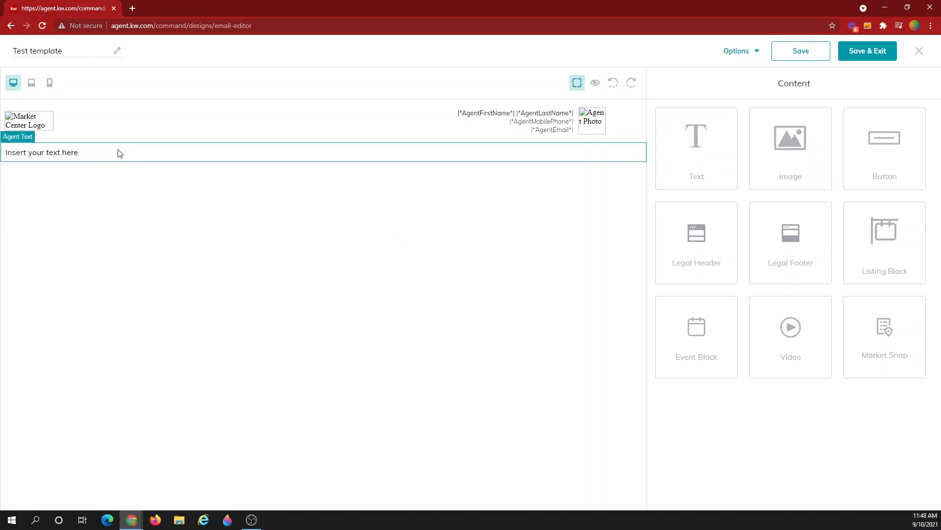
left_click(81, 159)
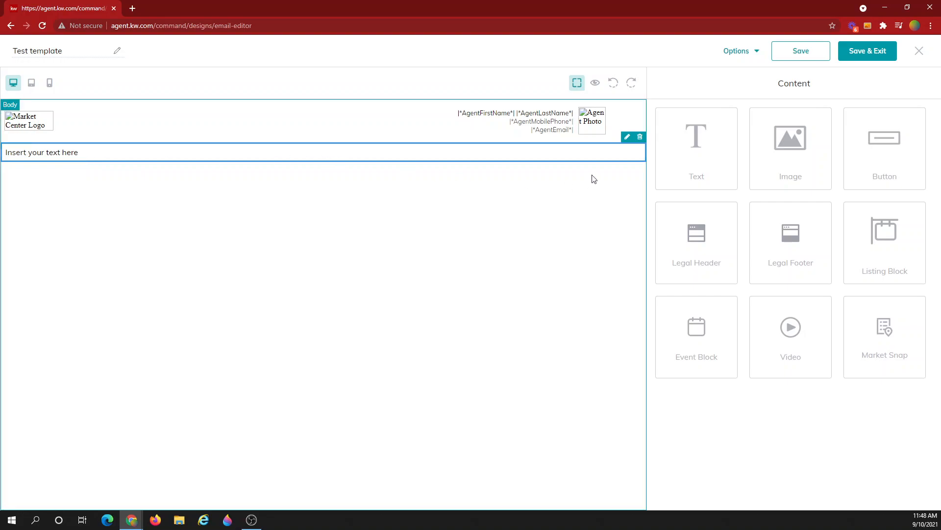
left_click(626, 138)
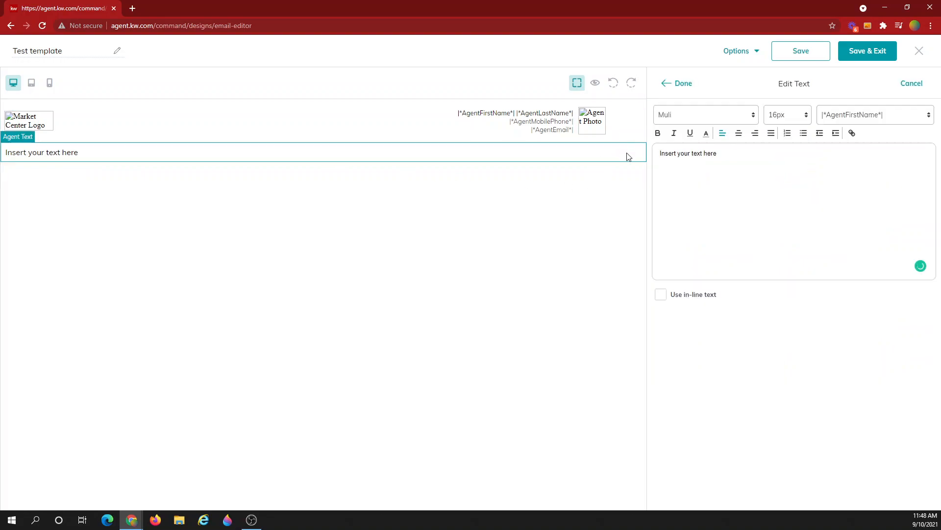
left_click_drag(754, 155, 624, 160)
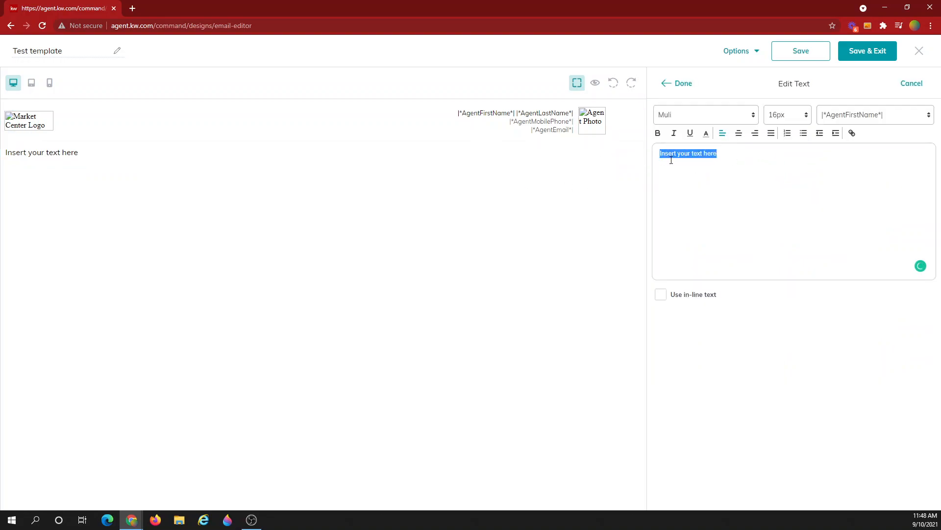
left_click(681, 120)
left_click(778, 164)
left_click(738, 135)
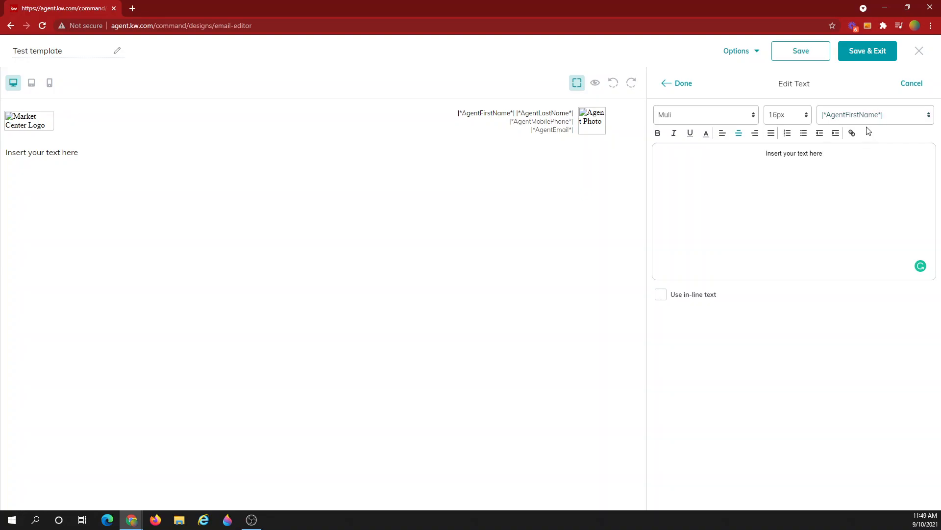
- Replace the placeholder with 'Hi |*ContactFirstName*|,' using the ContactFirstName merge tag
key("ctrl+a")
key("BackSpace")
type("Hi")
left_click(894, 119)
scroll(871, 211, "down", 5)
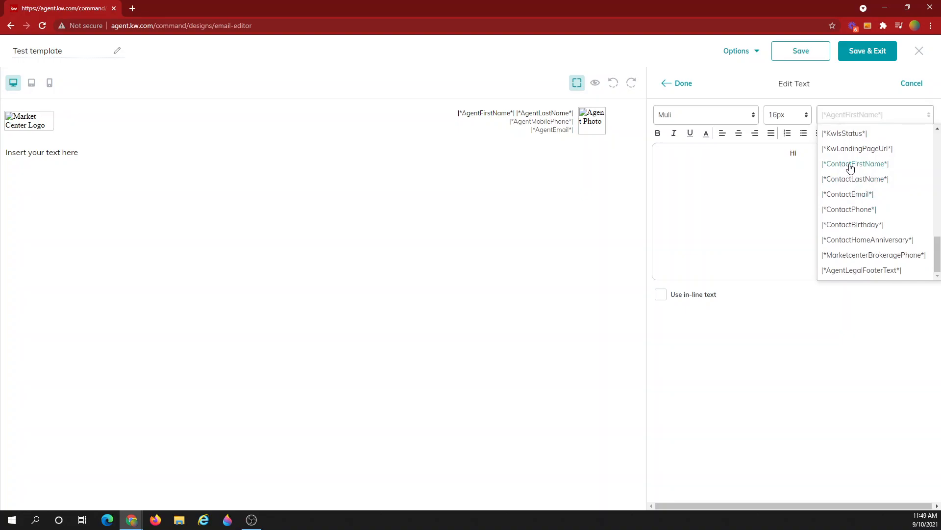
left_click(850, 168)
type(",")
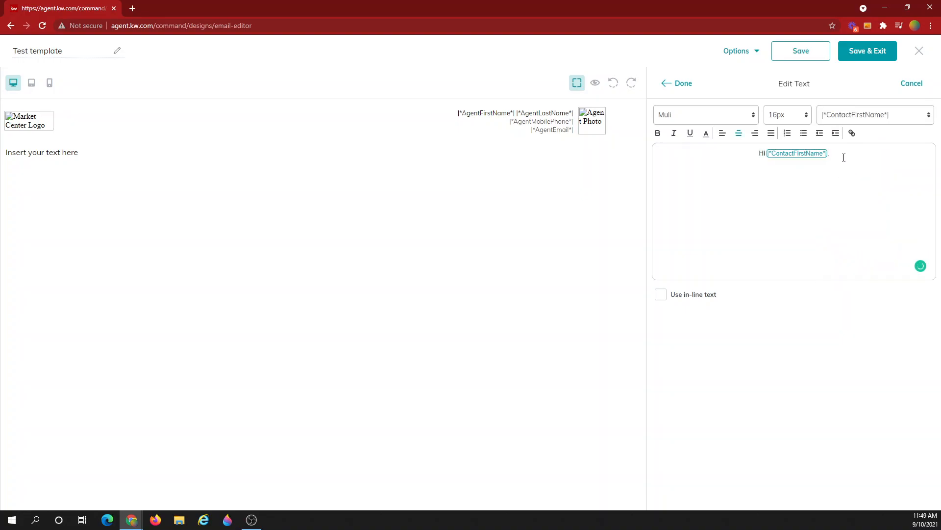
left_click(684, 88)
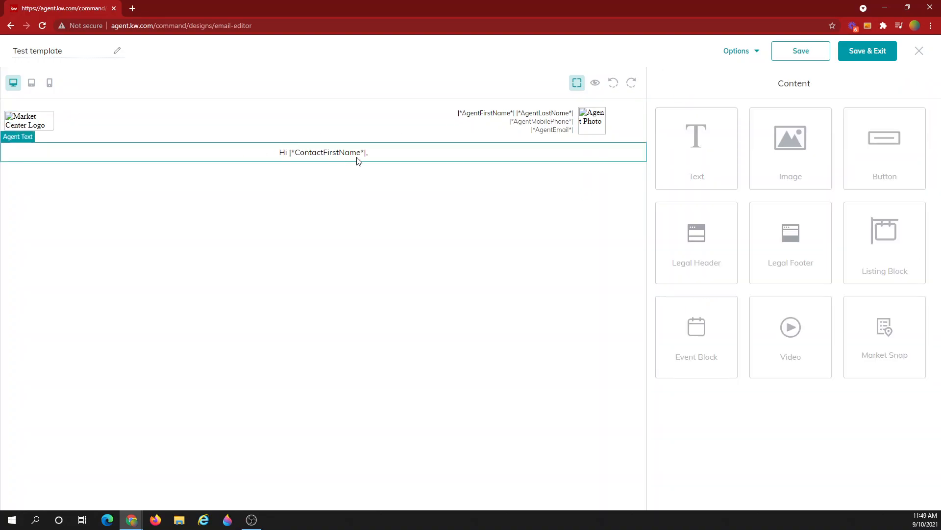
left_click(595, 83)
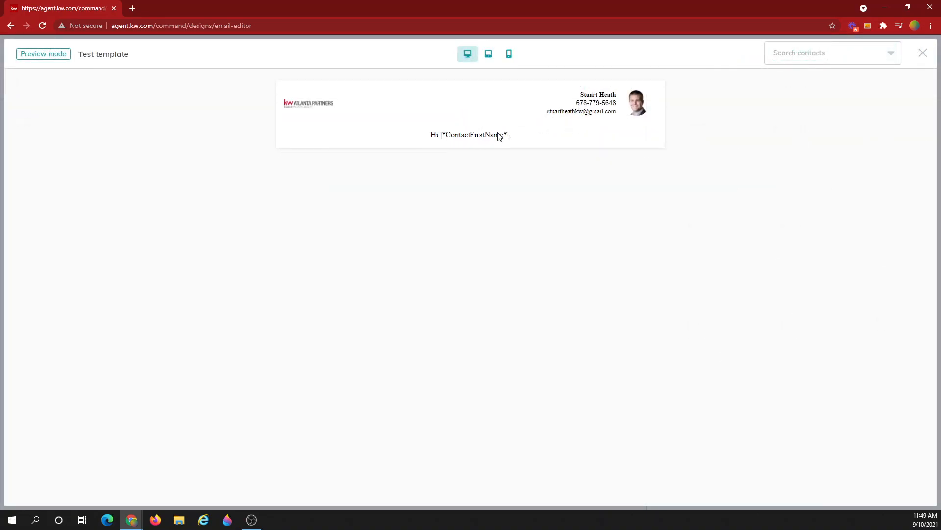
left_click(808, 63)
scroll(796, 175, "down", 5)
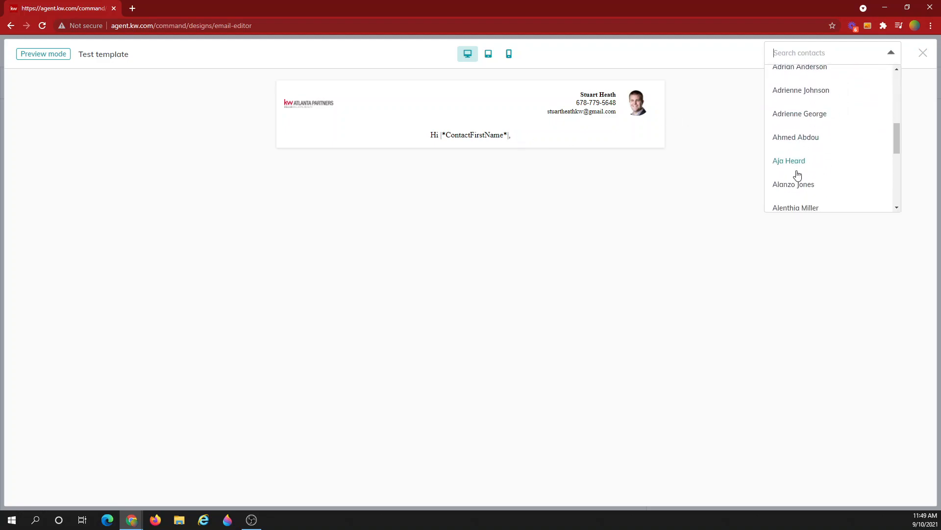
left_click(787, 186)
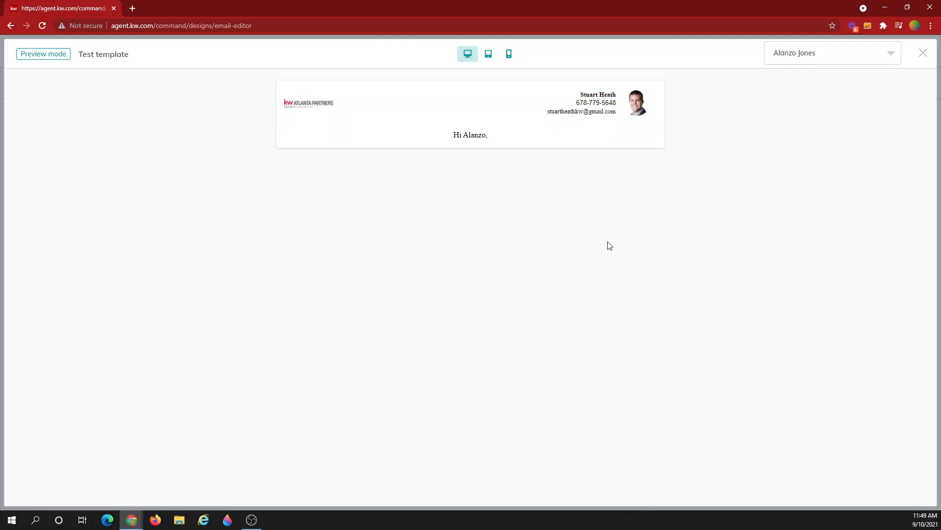
left_click(924, 59)
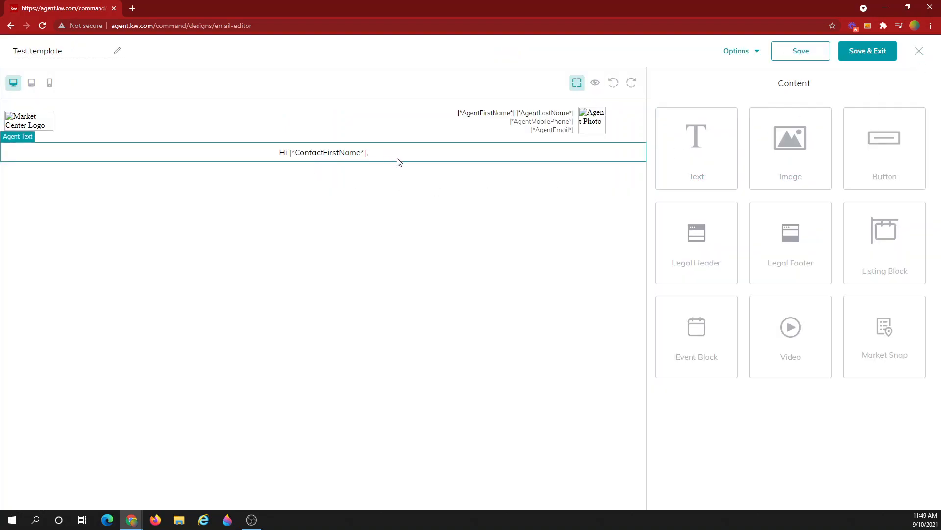
- Add an Image block below the greeting and switch its picker from Listing Images to Add Images
left_click_drag(780, 172, 332, 228)
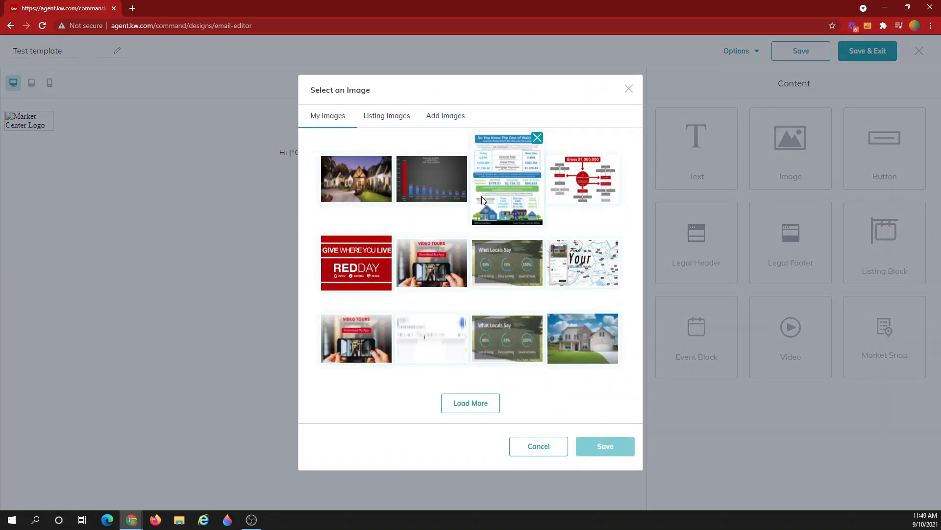
left_click(388, 120)
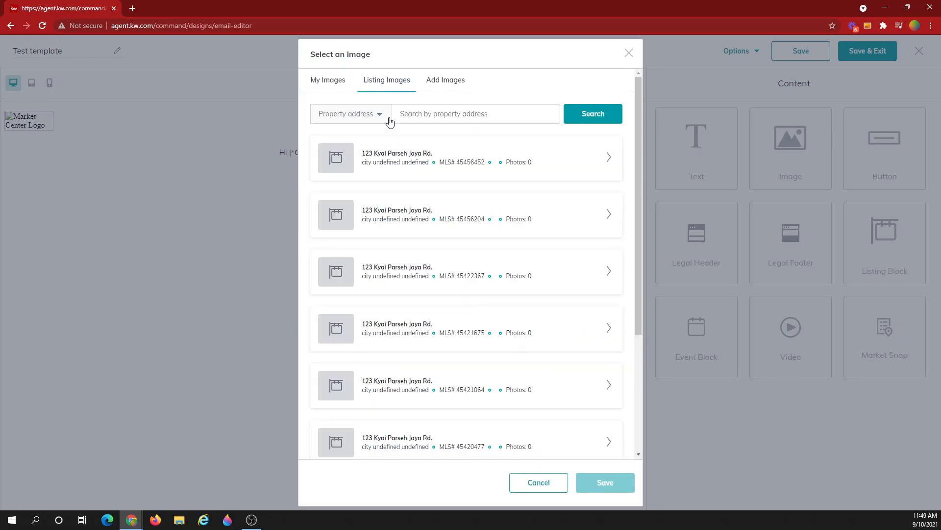
left_click(452, 114)
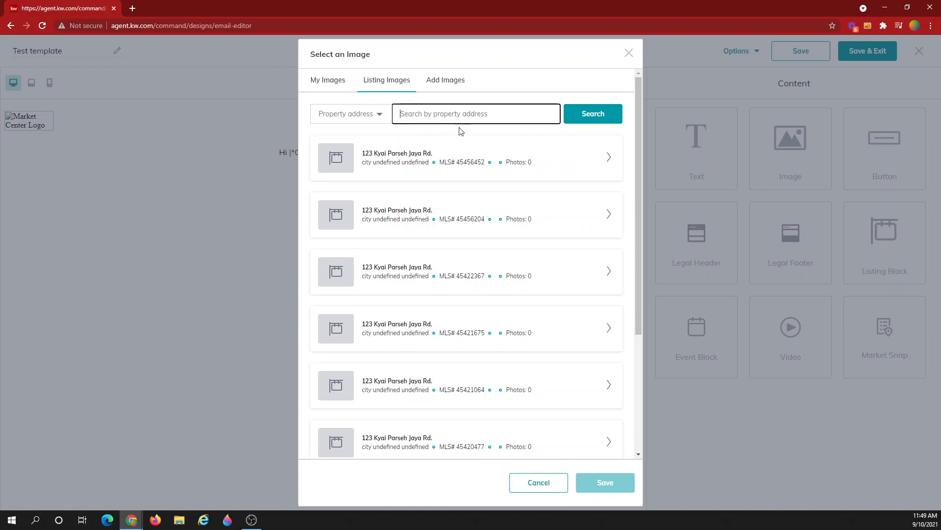
scroll(523, 219, "down", 3)
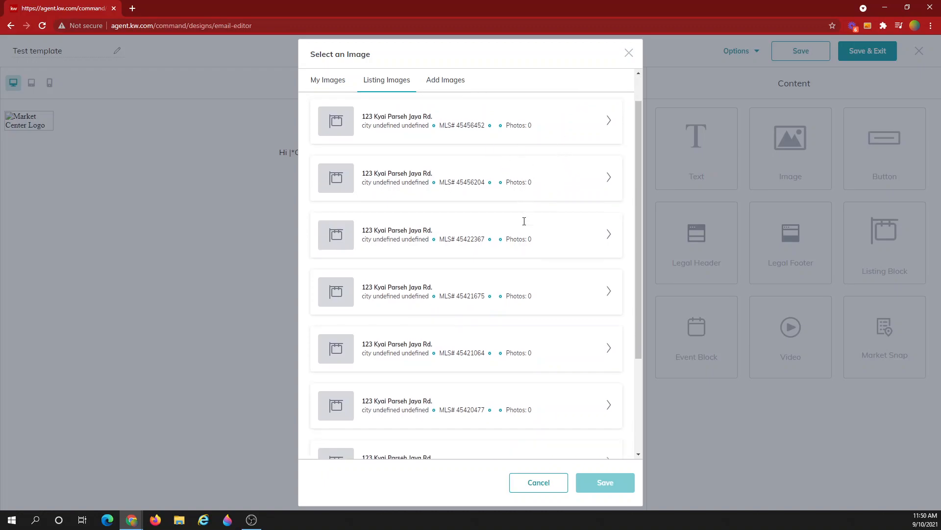
scroll(523, 218, "up", 3)
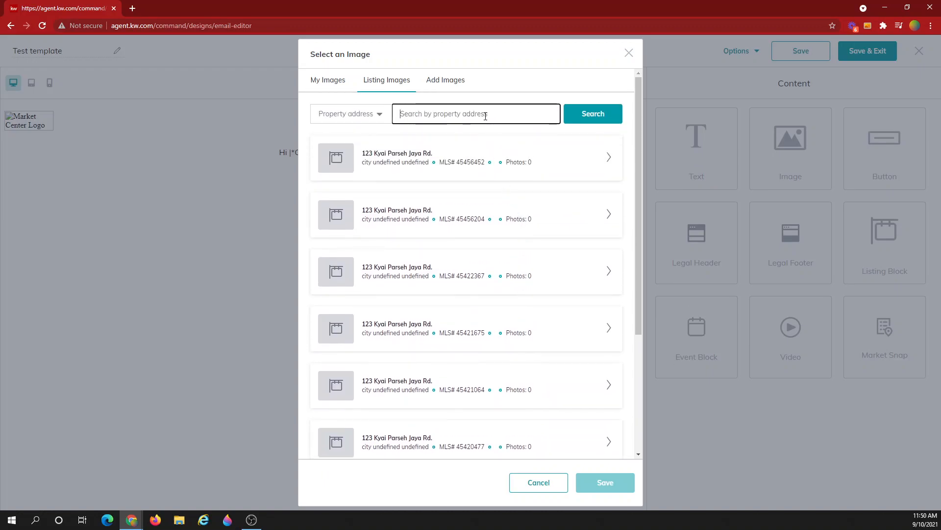
left_click(444, 81)
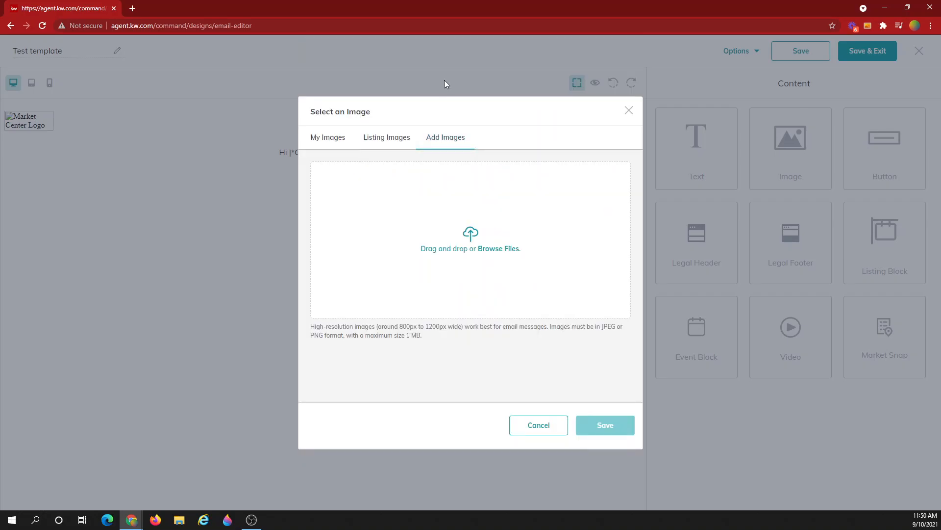
- Upload the four-house 'Which would you choose?' picture from Pictures and save it into the image block
left_click(477, 247)
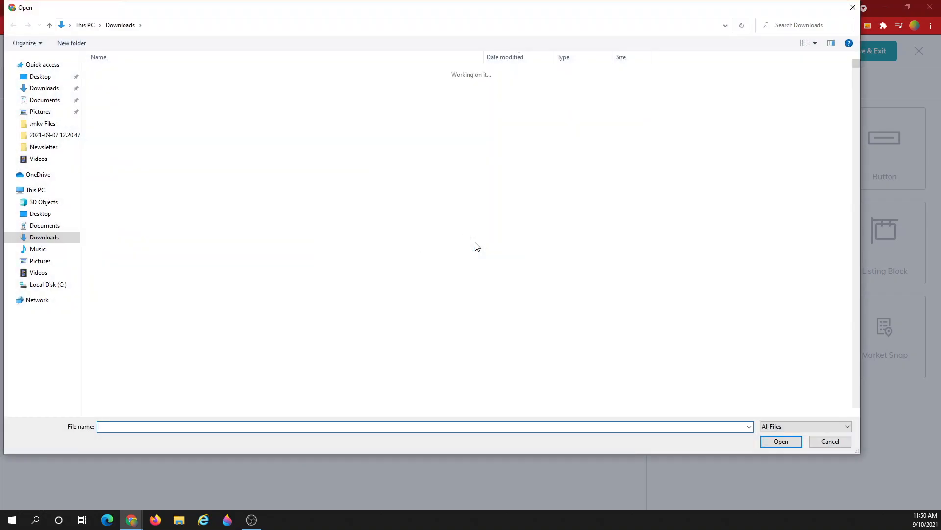
left_click(41, 112)
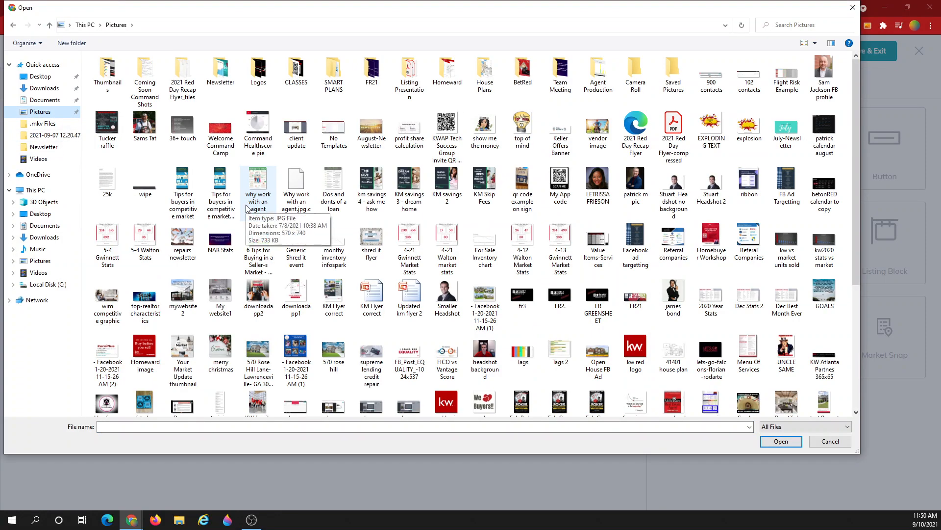
double_click(337, 351)
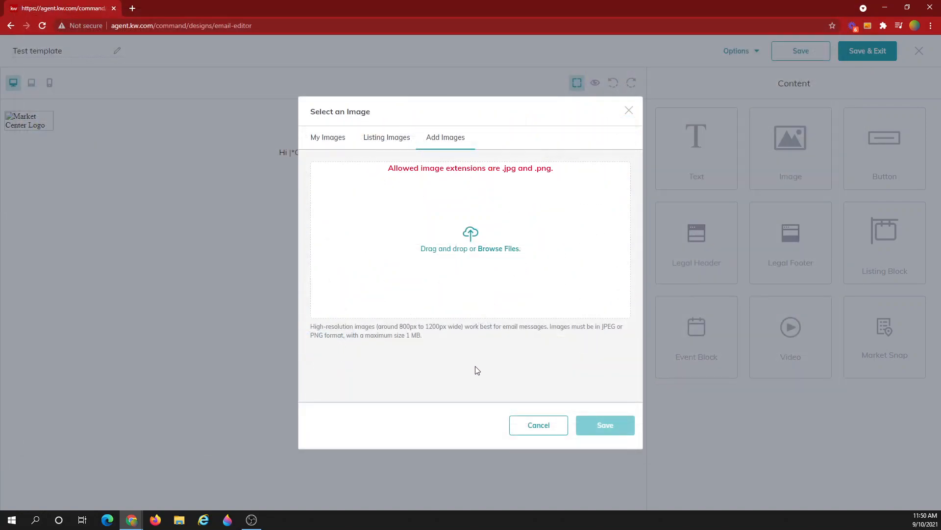
left_click(479, 244)
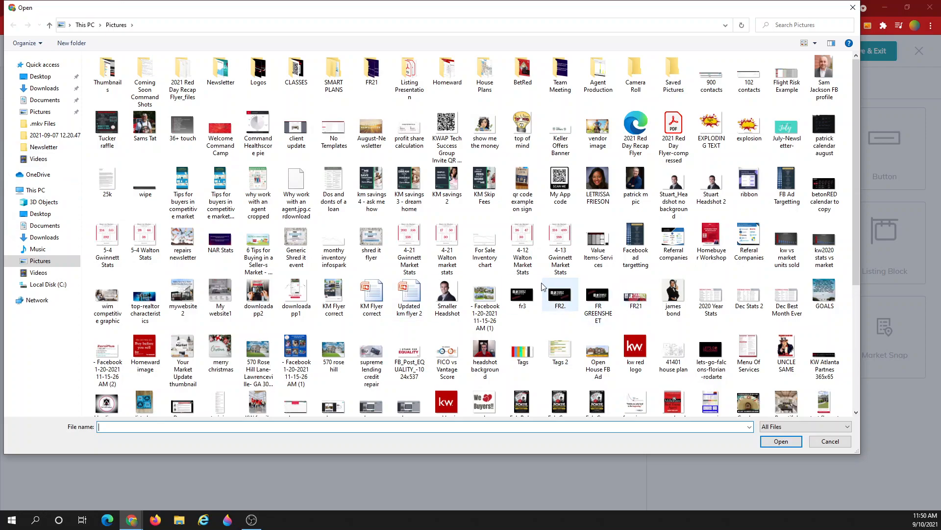
double_click(489, 300)
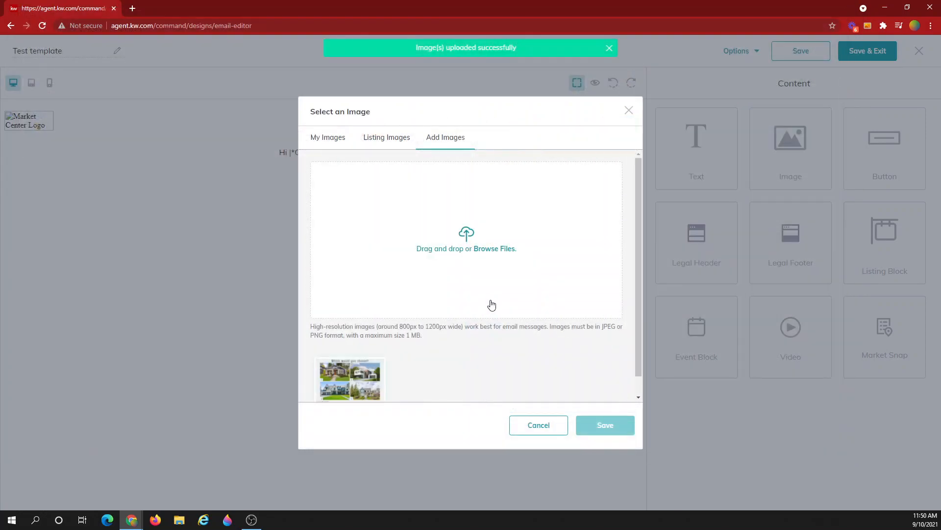
left_click(358, 373)
left_click(613, 425)
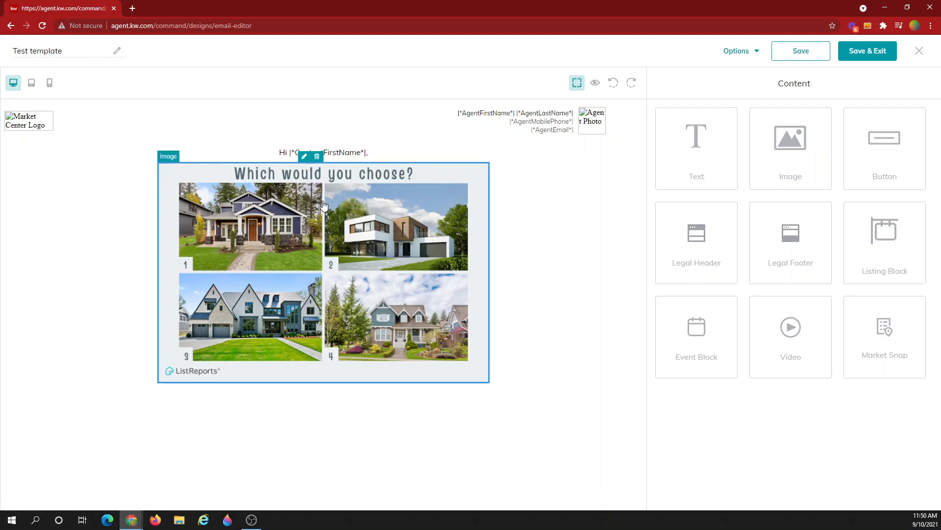
- Set the collage image's width to 640 and height to 431 px
left_click(342, 238)
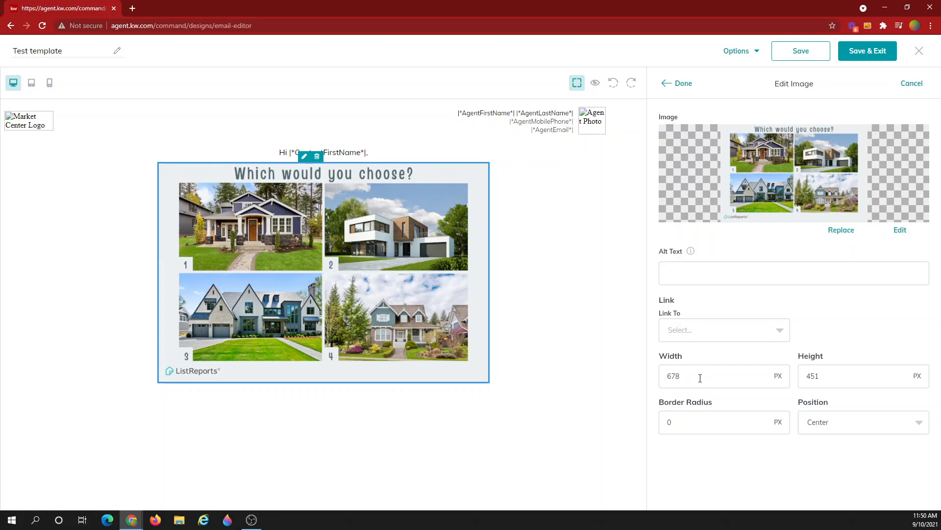
left_click_drag(700, 378, 666, 374)
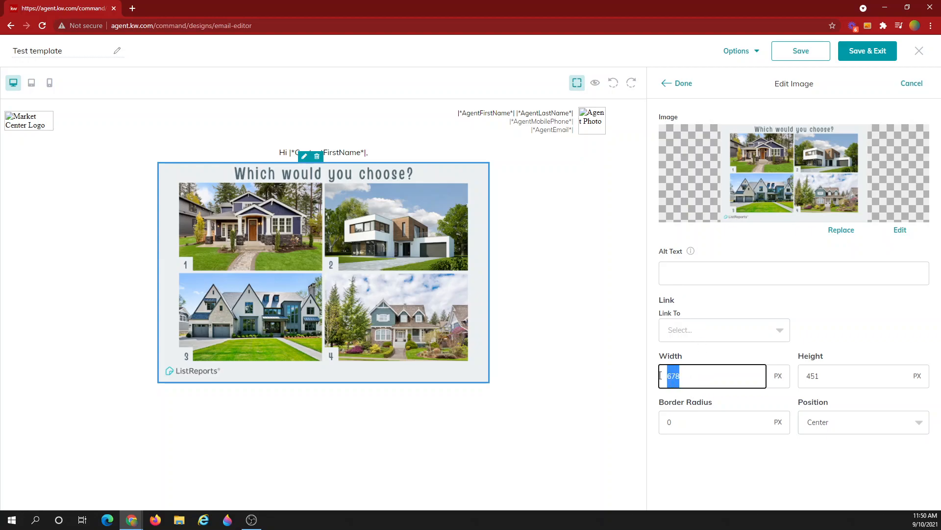
type("640")
left_click(869, 375)
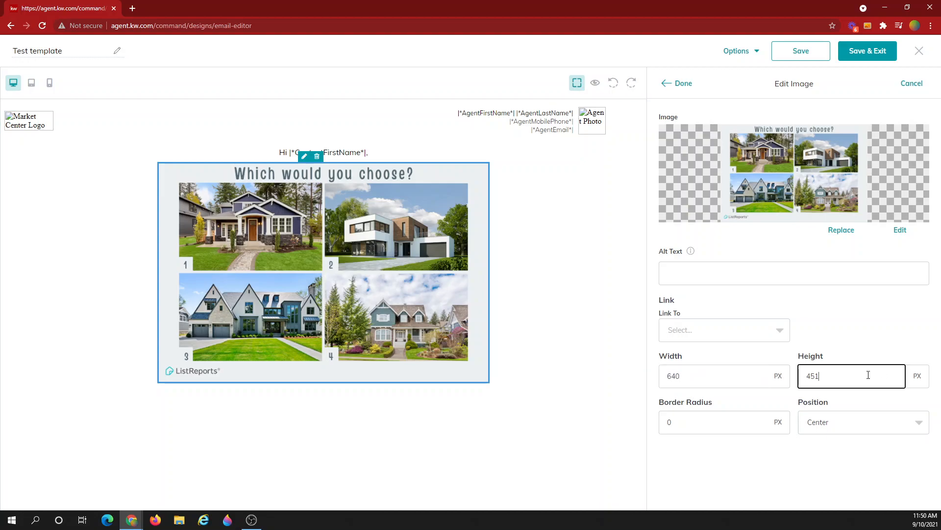
type("31")
left_click(840, 316)
left_click(682, 83)
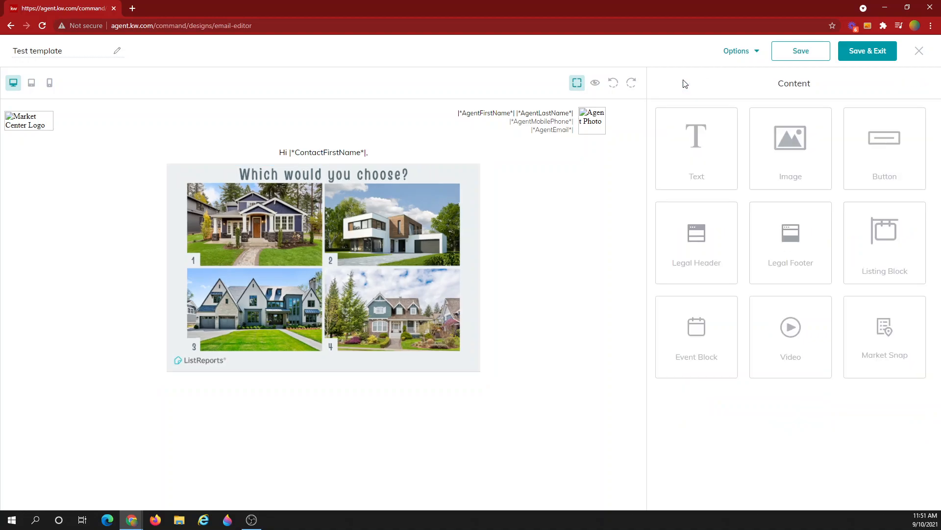
- Set the collage image's Link To option to Web address and open a new browser tab
left_click(444, 216)
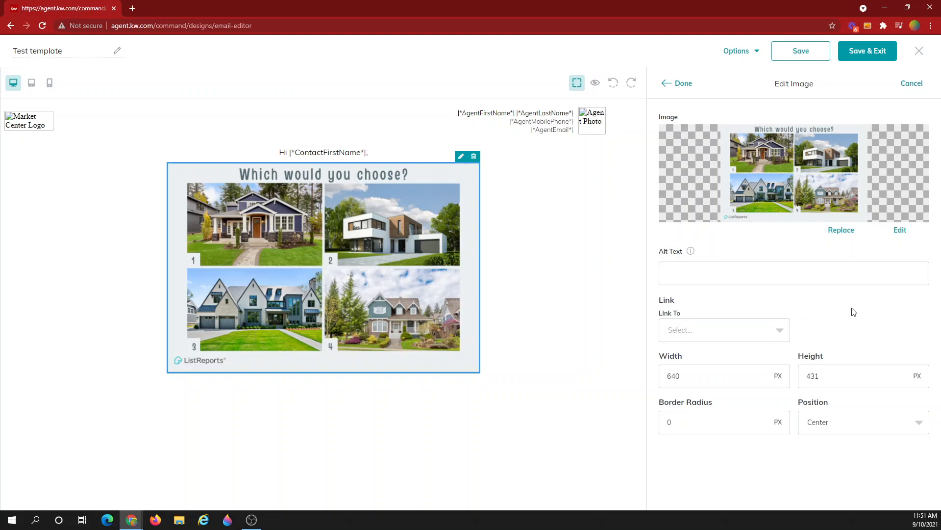
left_click(751, 332)
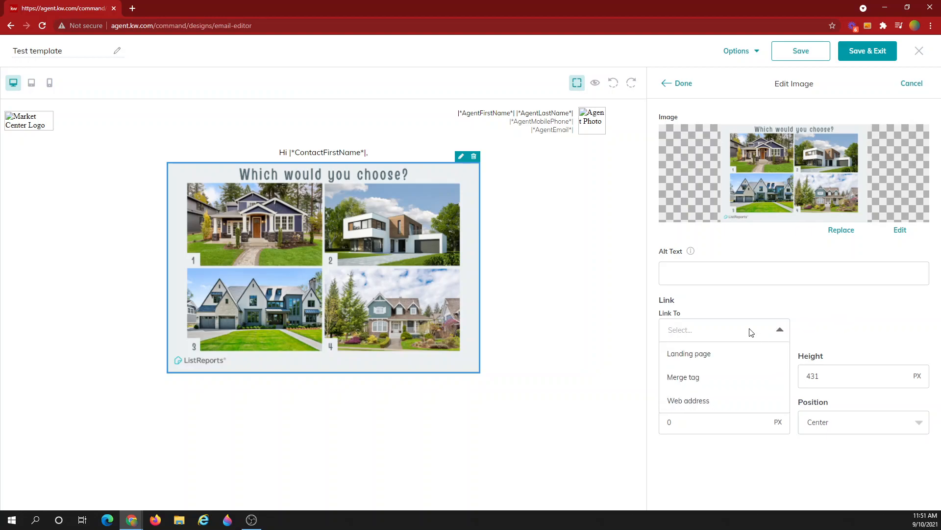
left_click(703, 402)
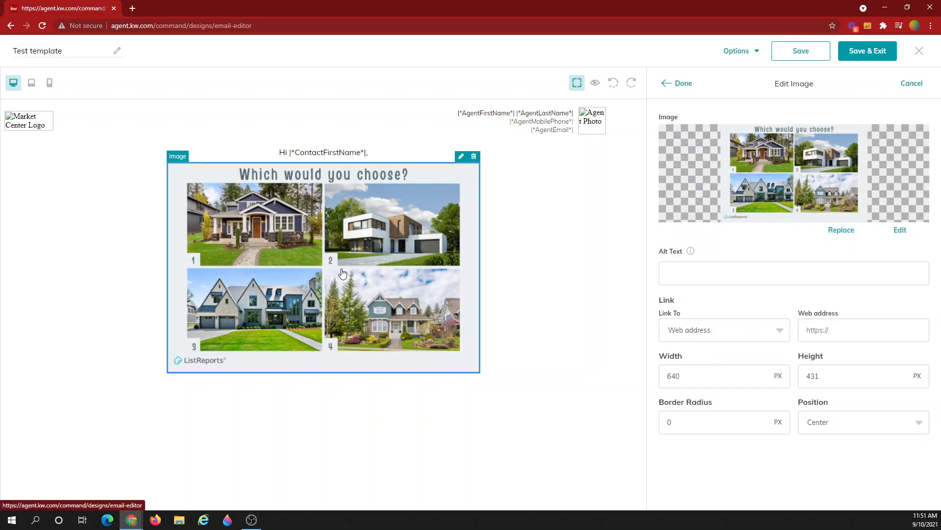
left_click(132, 9)
type("he")
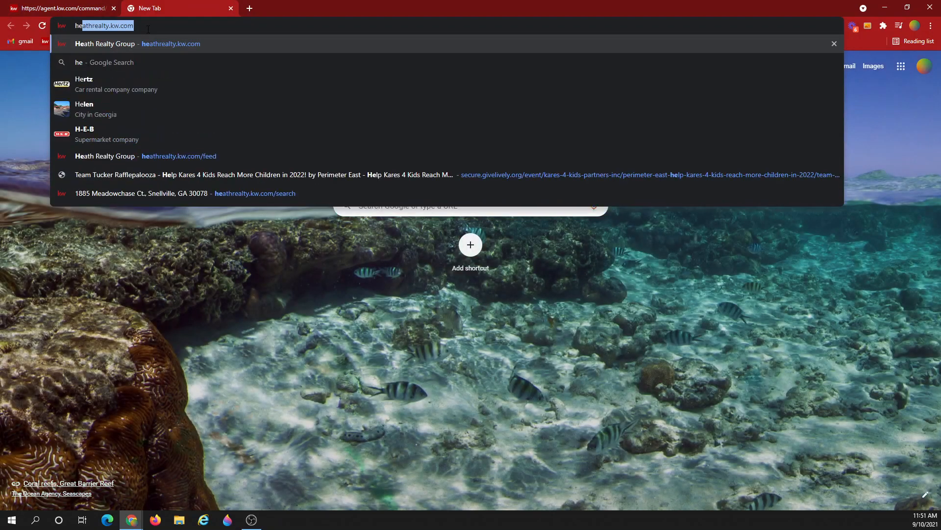
key("Return")
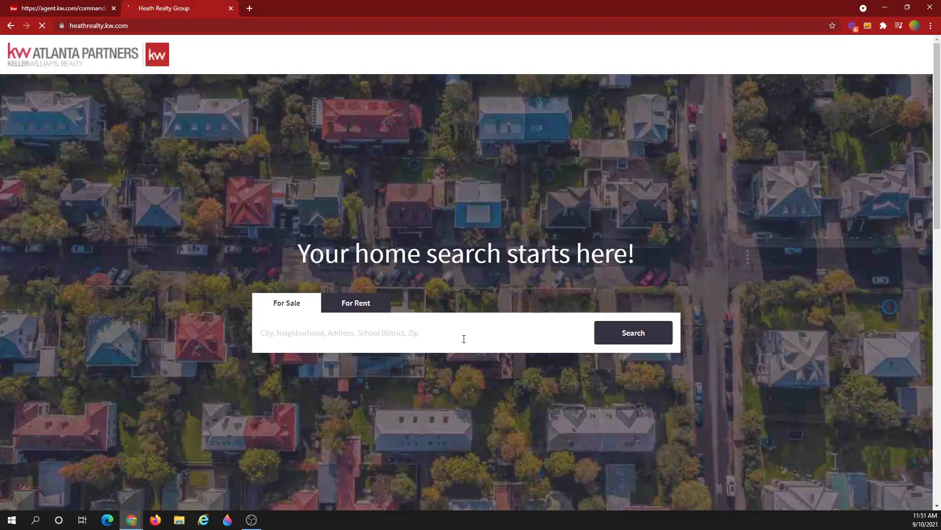
left_click(644, 338)
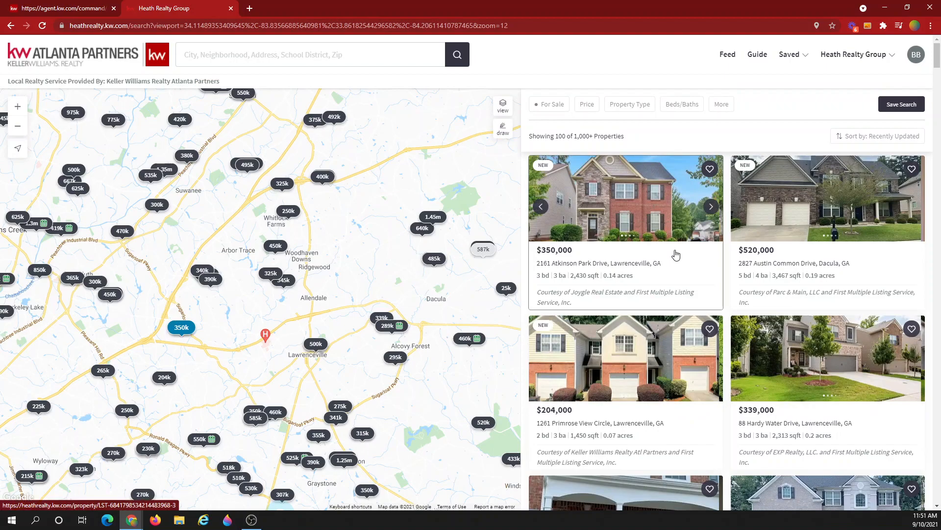
left_click(835, 201)
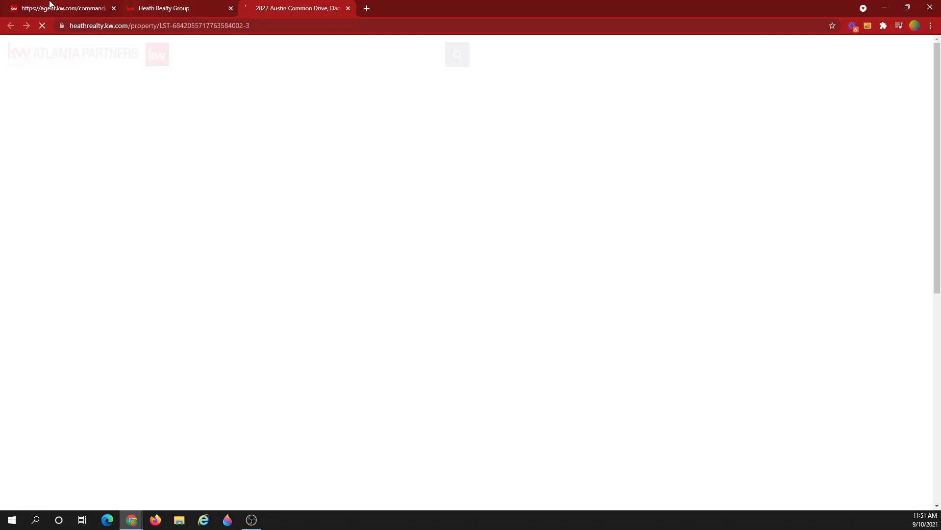
left_click(50, 5)
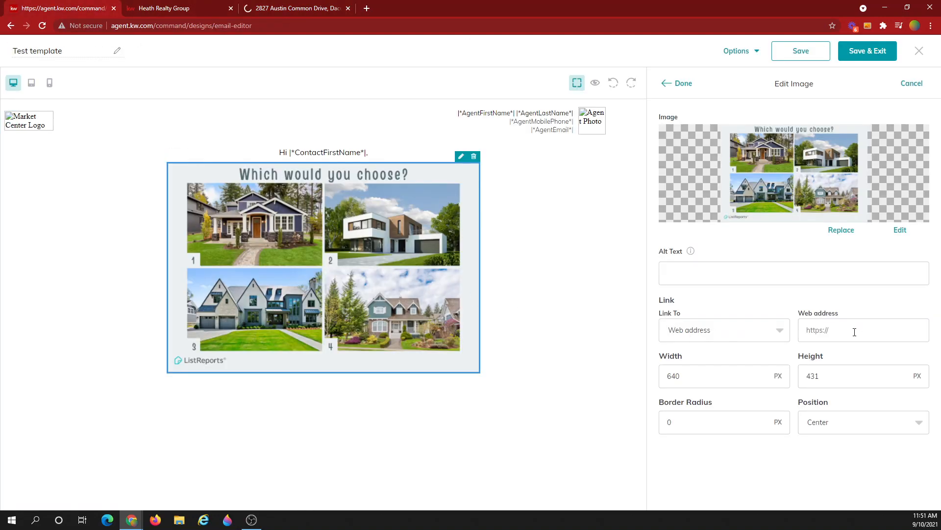
- Paste the Austin Common Drive listing URL as the image's web address and apply it
left_click(821, 335)
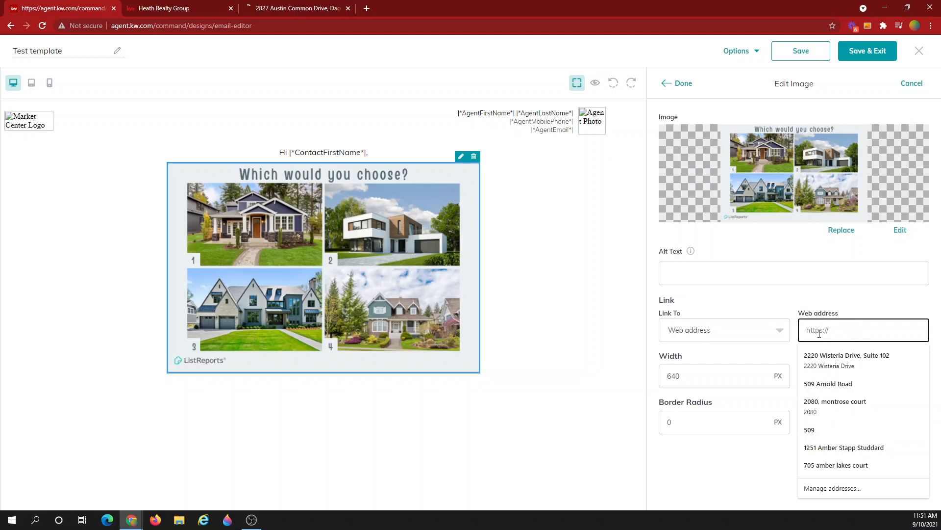
left_click(302, 8)
left_click(232, 24)
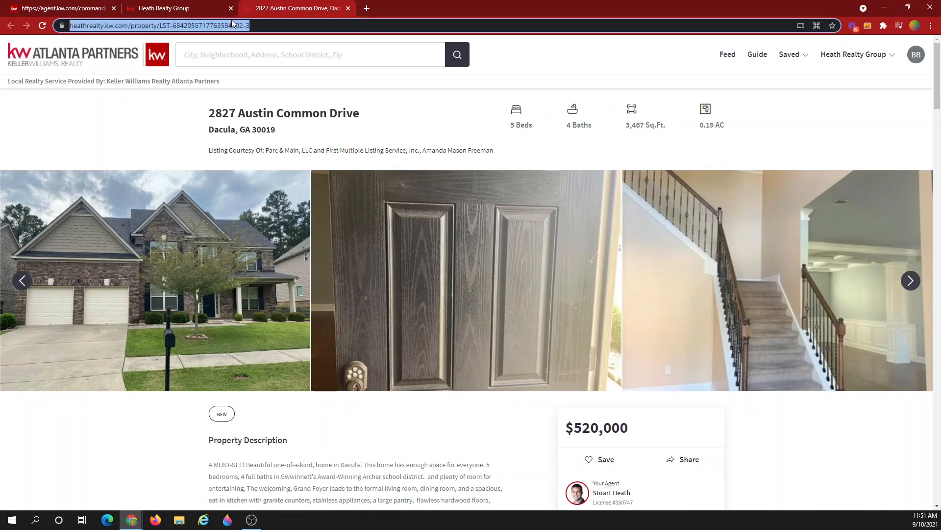
left_click(54, 7)
key("ctrl+v")
left_click(828, 300)
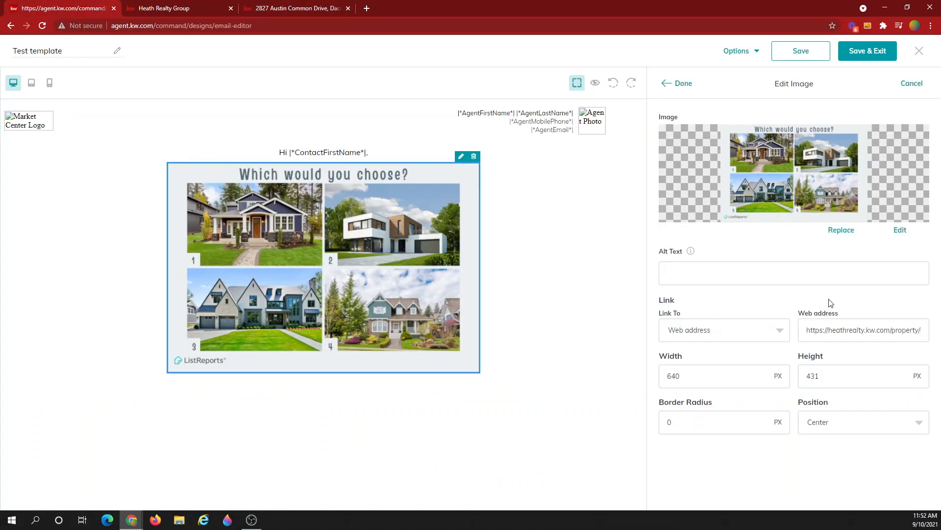
left_click(683, 84)
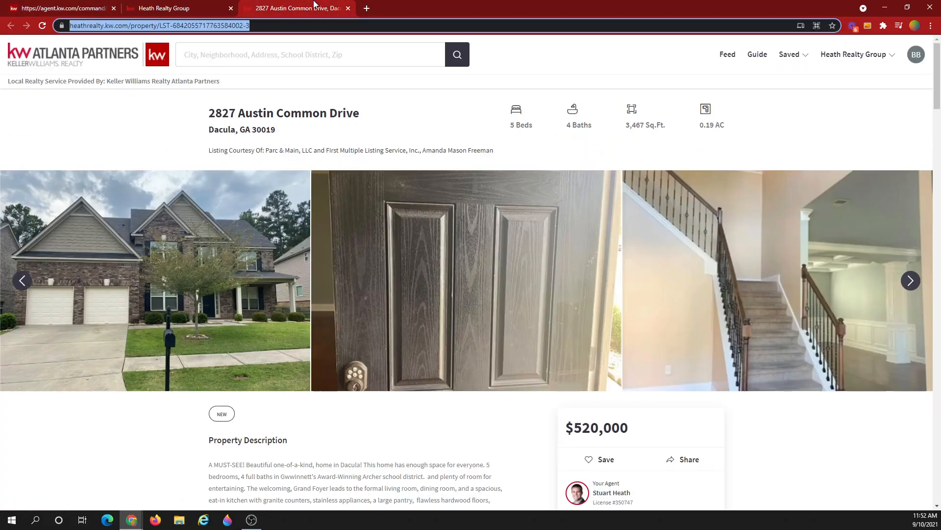
- Check the linked listing page, then close its tab
left_click(319, 8)
scroll(342, 215, "down", 2)
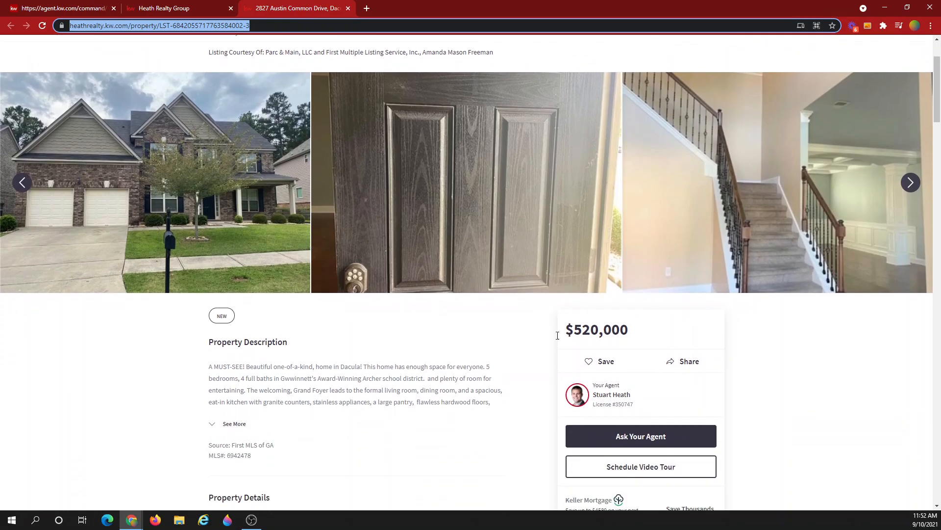
scroll(407, 250, "up", 2)
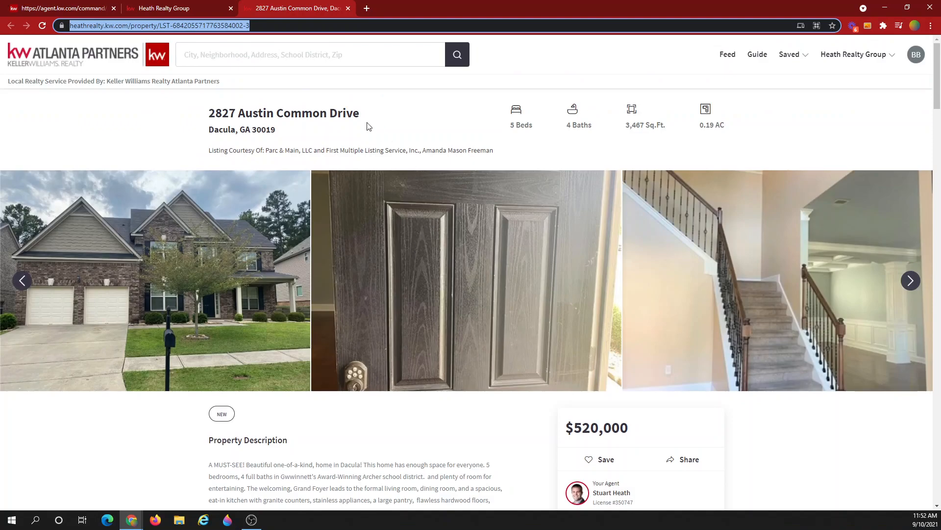
left_click(348, 8)
left_click(54, 6)
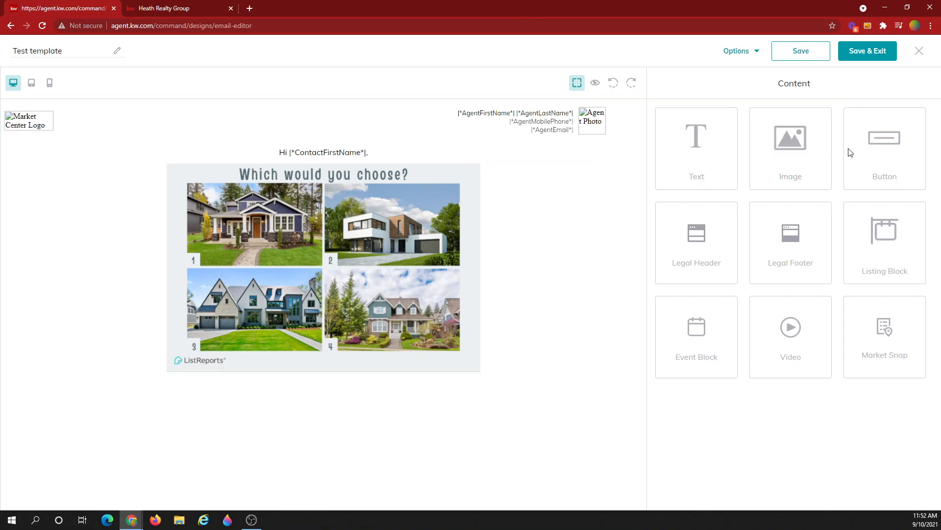
- Add a black button under the house collage and select its placeholder 'Button' text
left_click_drag(870, 149, 331, 406)
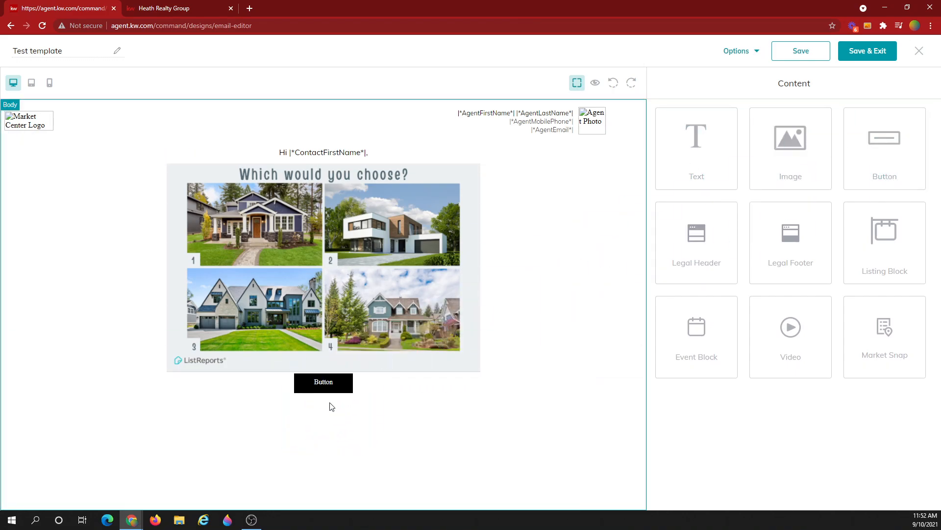
left_click(349, 383)
left_click_drag(693, 139, 657, 142)
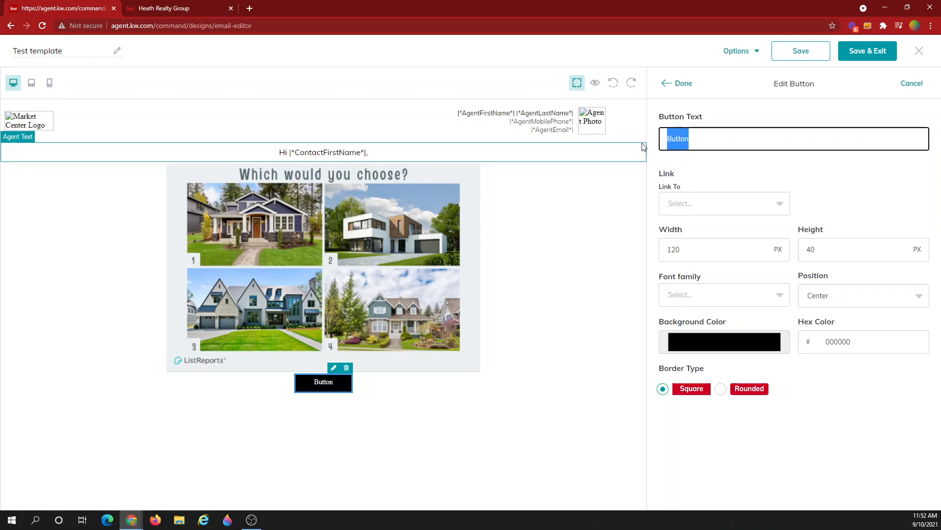
- Label the button 'See More Pictures' and link it to the pasted property page web address
type("See More Pictures")
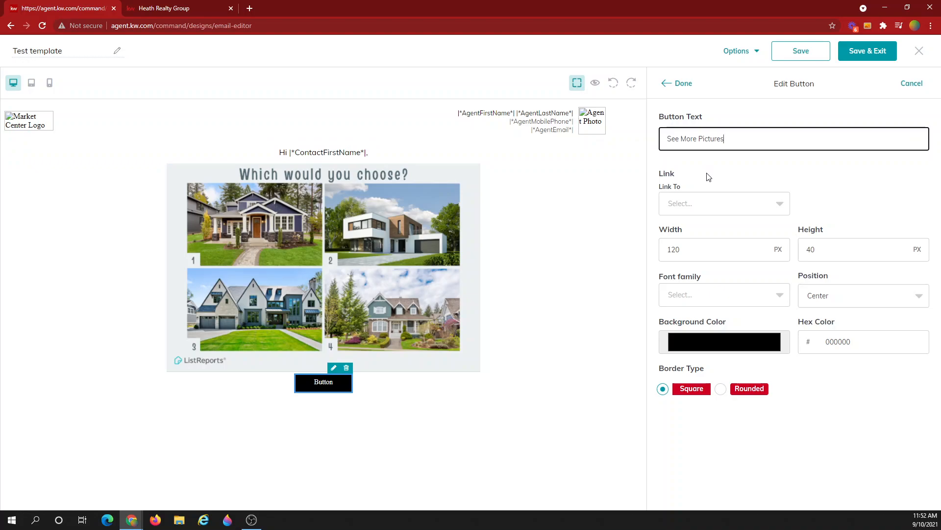
left_click(709, 203)
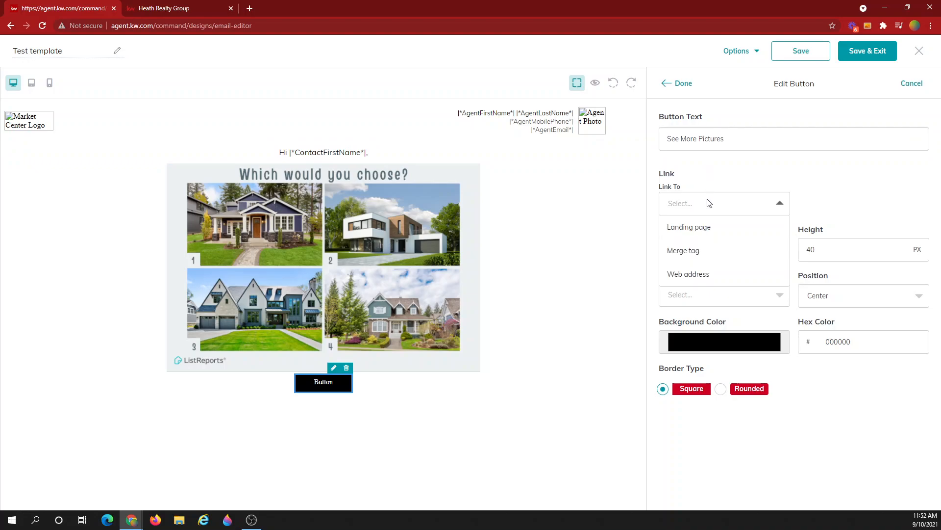
left_click(698, 274)
left_click(847, 203)
key("ctrl+v")
left_click(812, 175)
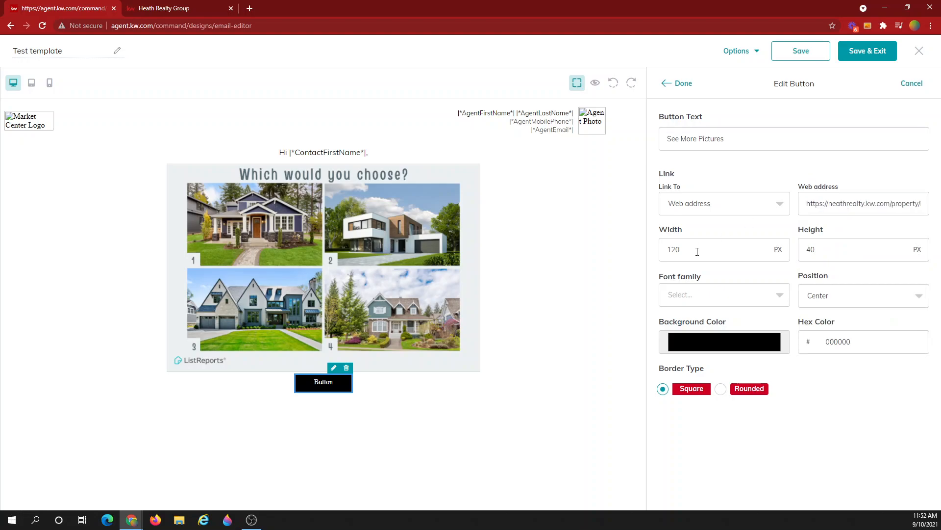
- Make the button 180 px wide with a red (#d40202) background and apply the changes
left_click_drag(697, 252, 647, 263)
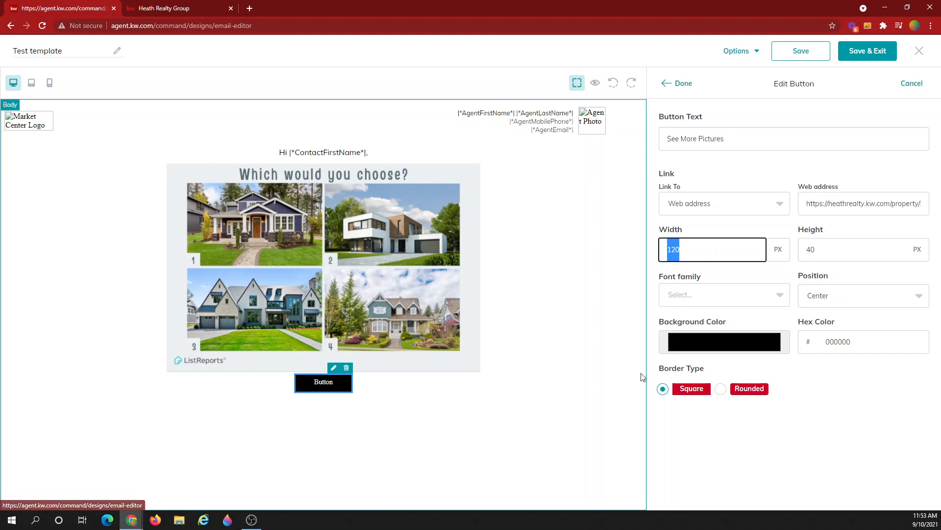
type("180")
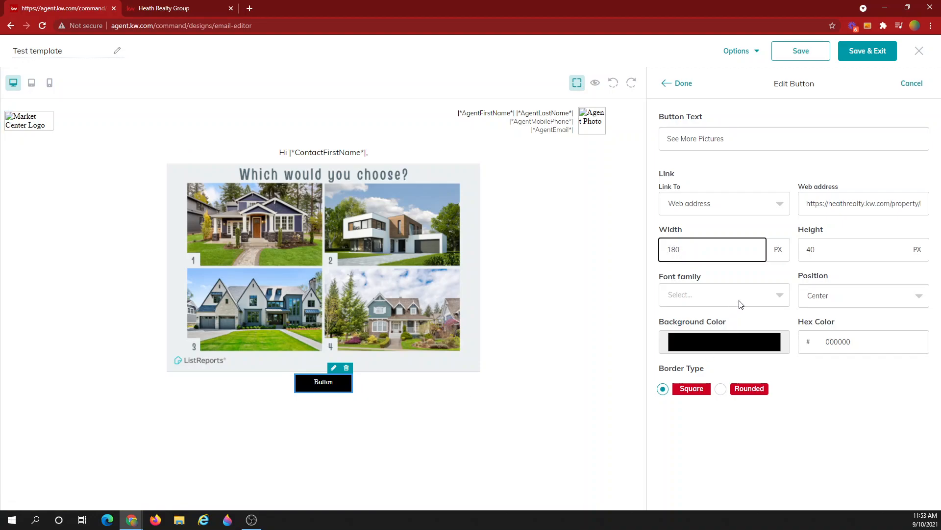
left_click(733, 346)
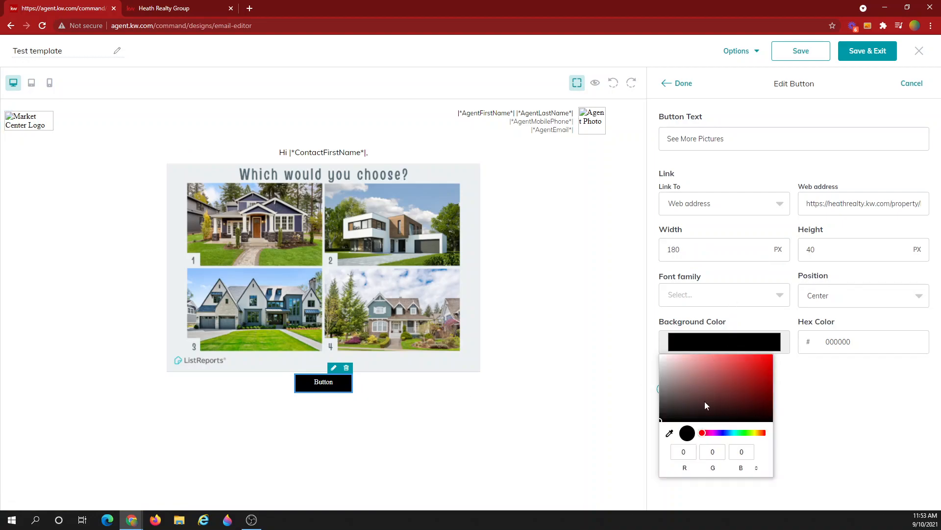
left_click(770, 366)
left_click(812, 392)
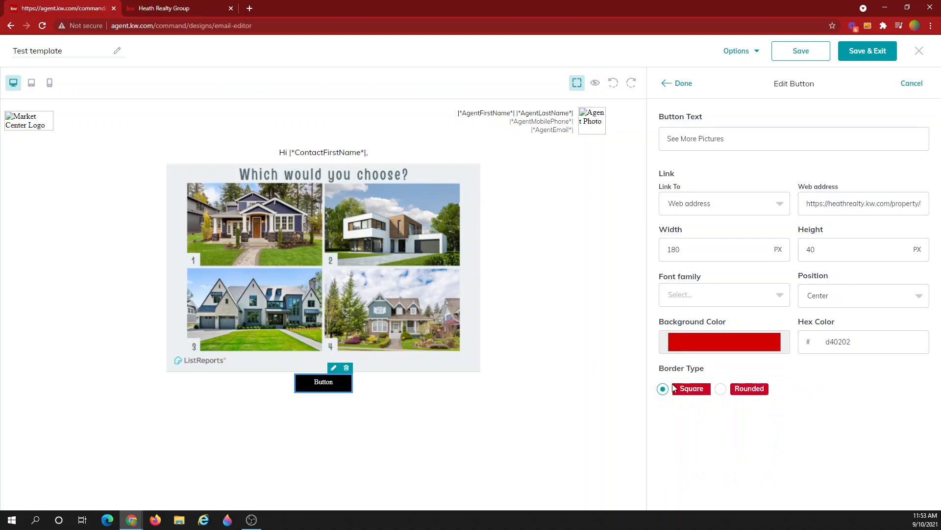
left_click(680, 87)
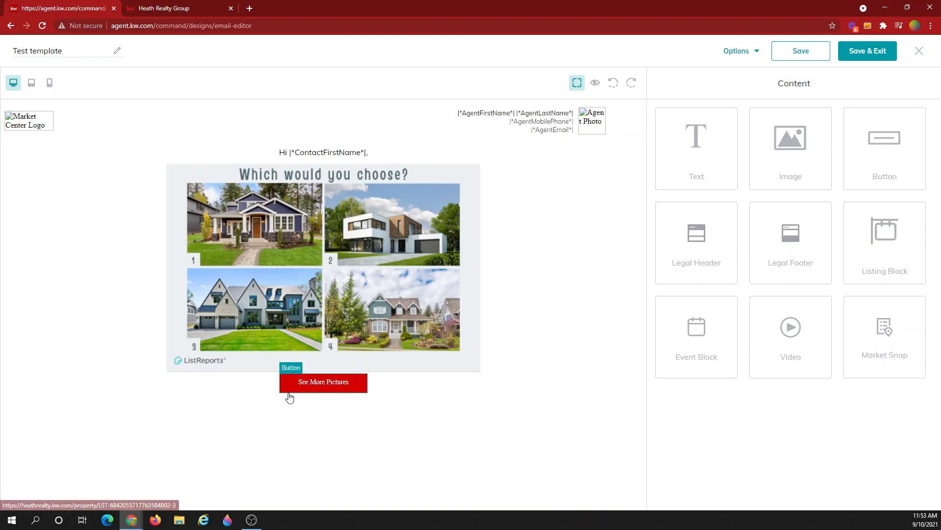
- Switch the See More Pictures button's border type to Rounded with a 4 px radius
left_click(351, 390)
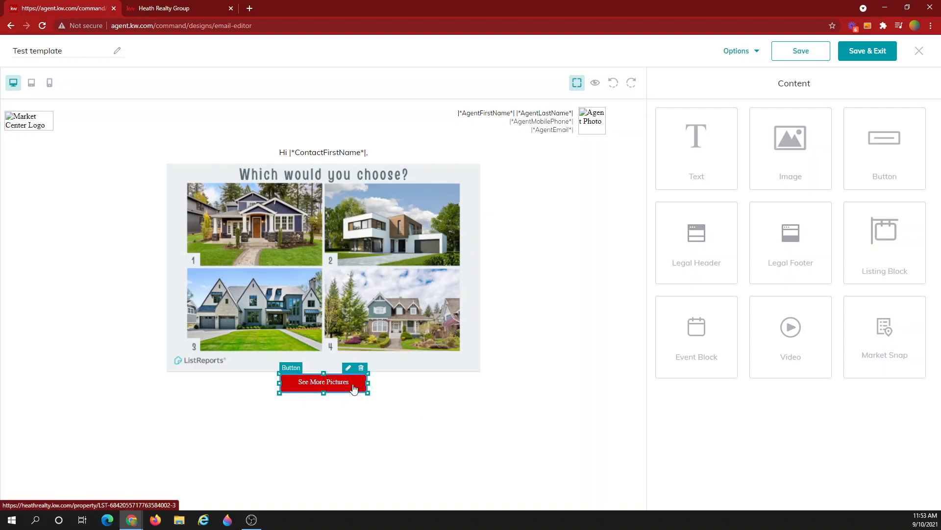
left_click(352, 388)
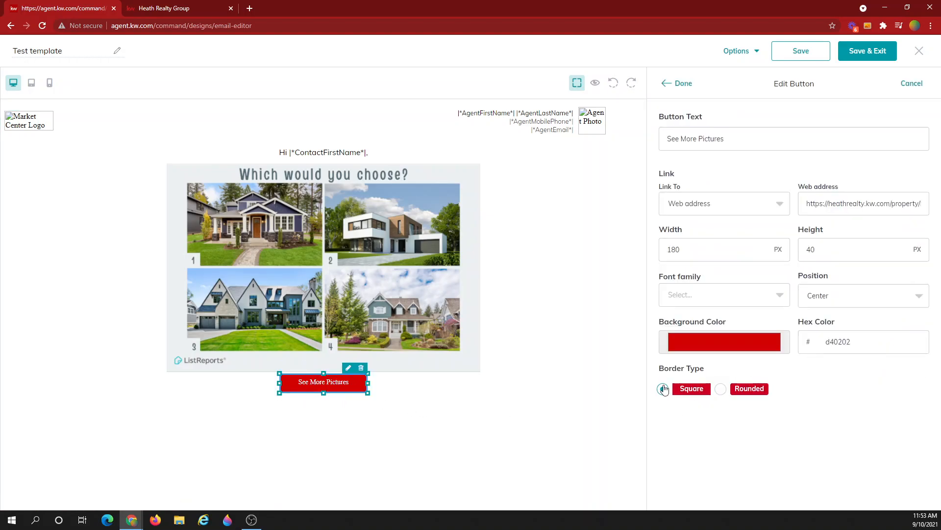
left_click(723, 394)
double_click(806, 387)
type("4")
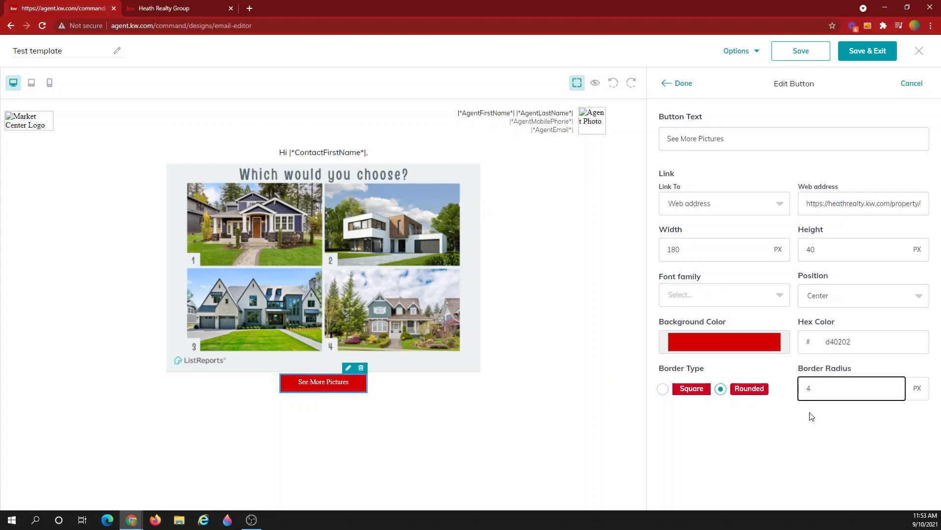
left_click(679, 84)
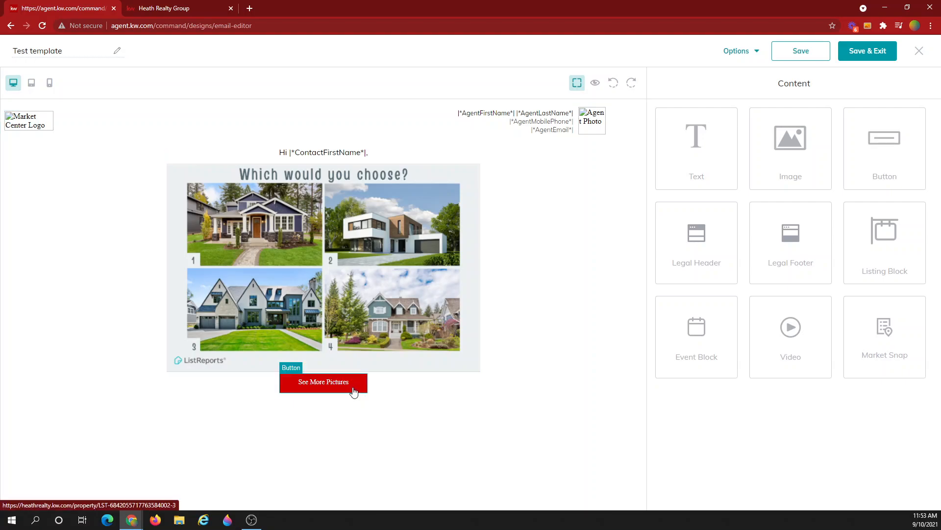
- Insert a text block below the house collage and preview the email with agent details
left_click_drag(677, 164, 349, 369)
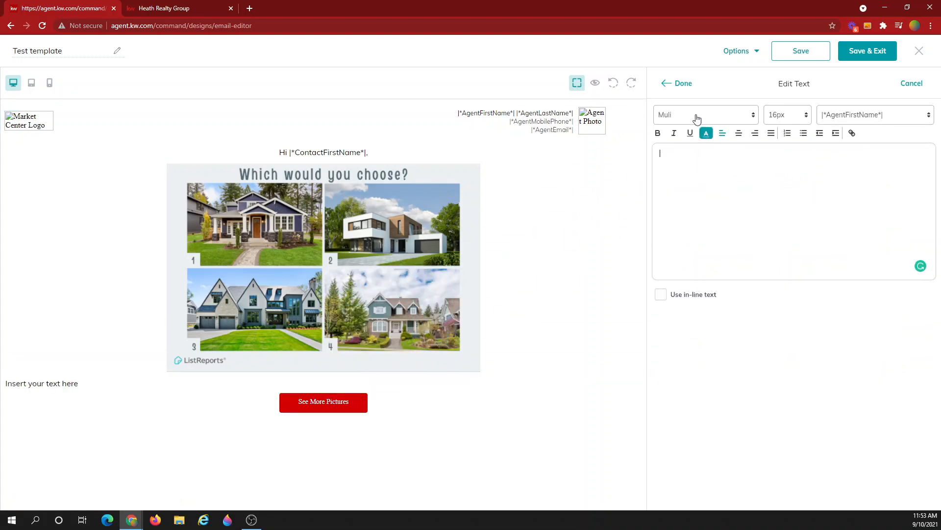
left_click(683, 86)
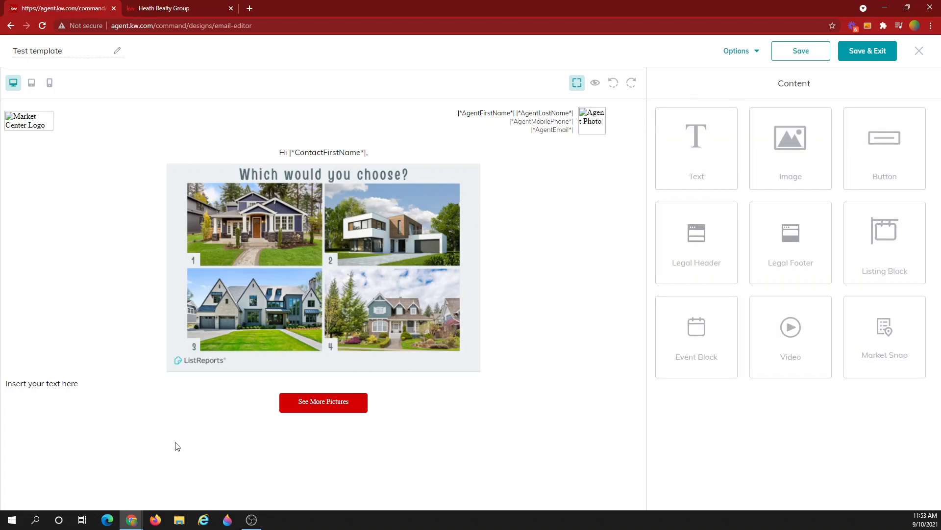
left_click(595, 84)
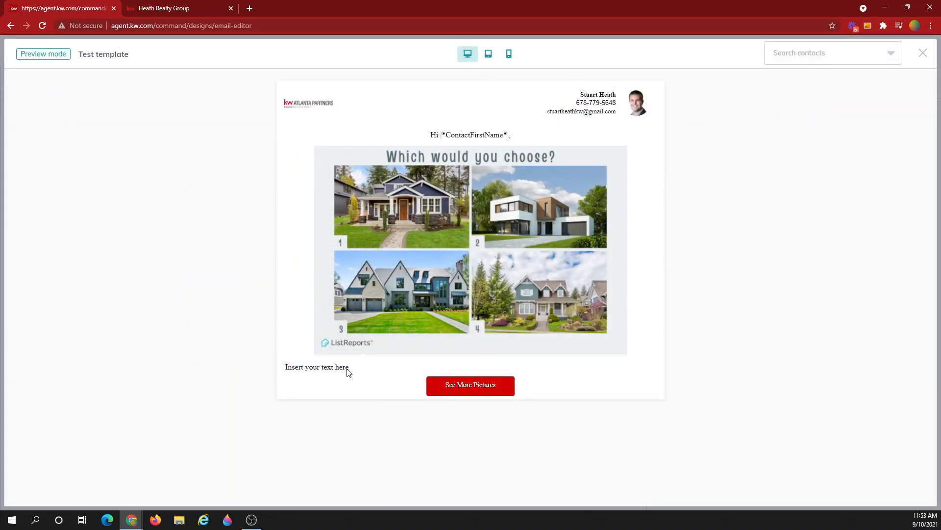
left_click(923, 53)
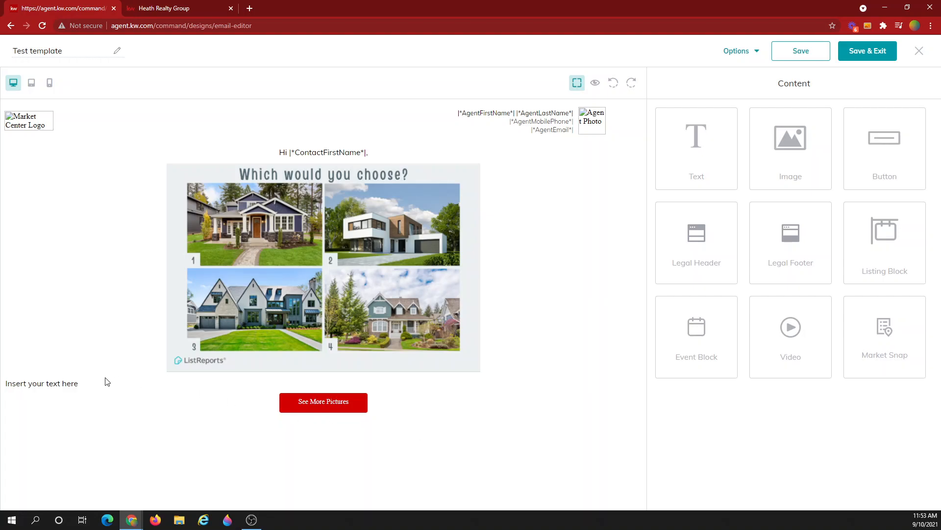
- Delete the 'Insert your text here' placeholder so the text block is empty
left_click(40, 390)
left_click_drag(717, 154, 660, 154)
key("BackSpace")
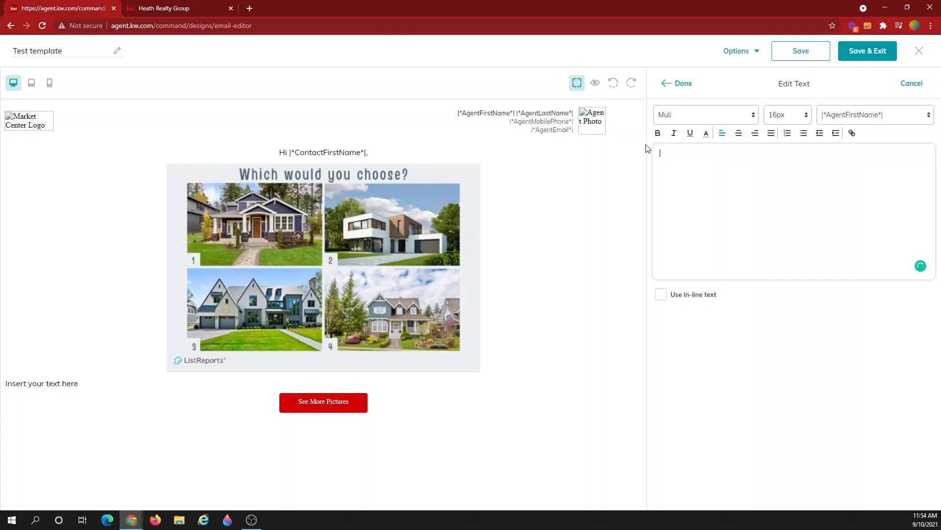
left_click(688, 91)
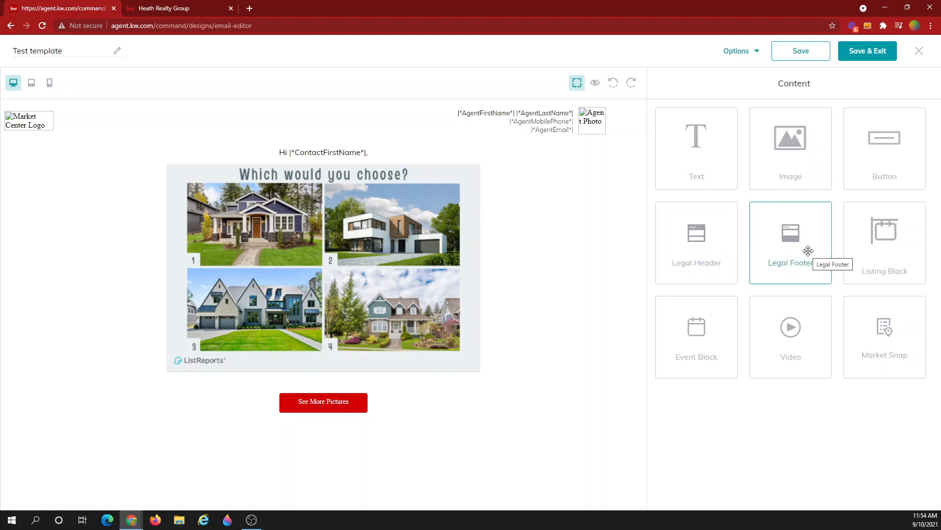
- Drop a $300,000 placeholder listing block below the collage and open the Select Listing picker
left_click_drag(893, 238, 353, 438)
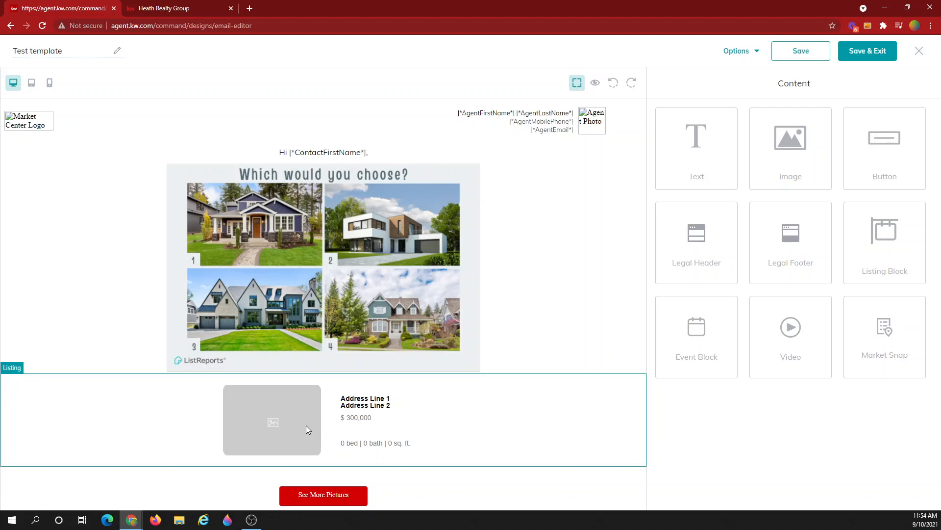
left_click(627, 368)
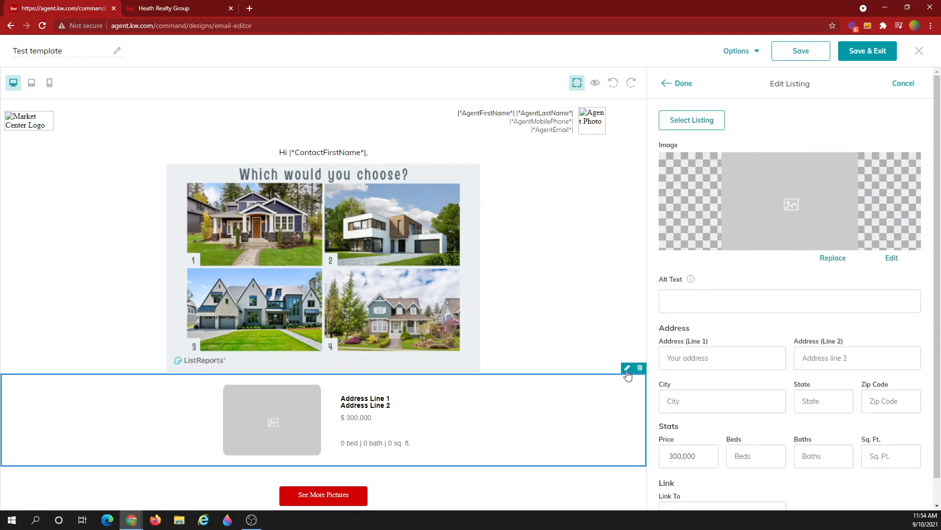
left_click(691, 121)
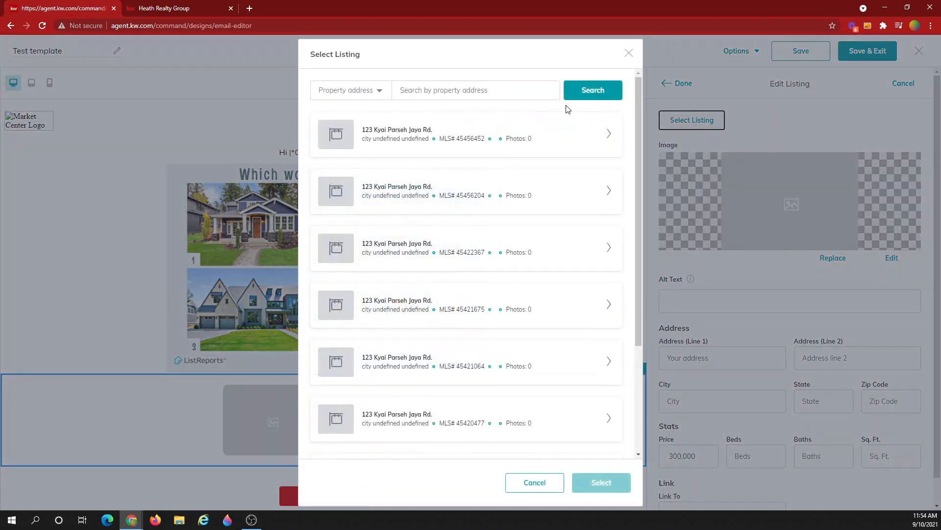
left_click(359, 91)
left_click(359, 93)
scroll(494, 183, "down", 3)
left_click(466, 427)
scroll(483, 350, "up", 5)
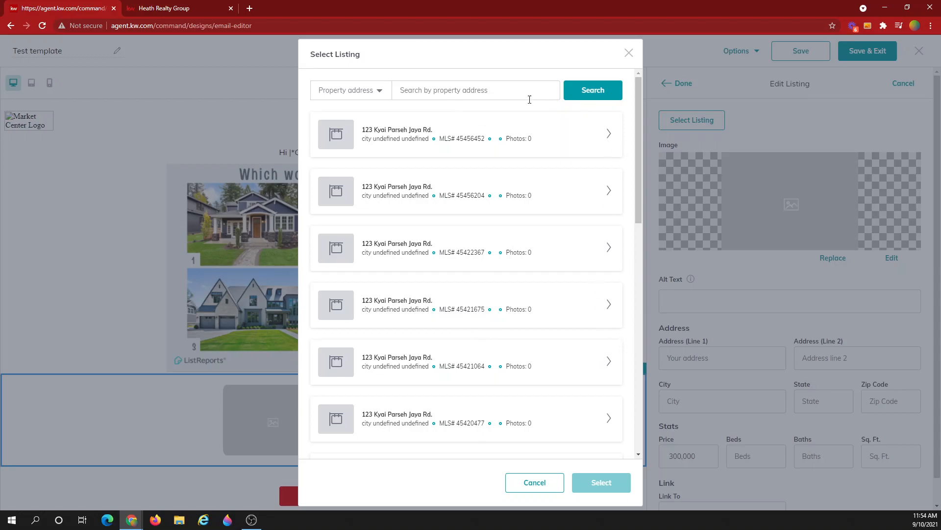
left_click_drag(639, 191, 648, 245)
left_click_drag(645, 364, 649, 349)
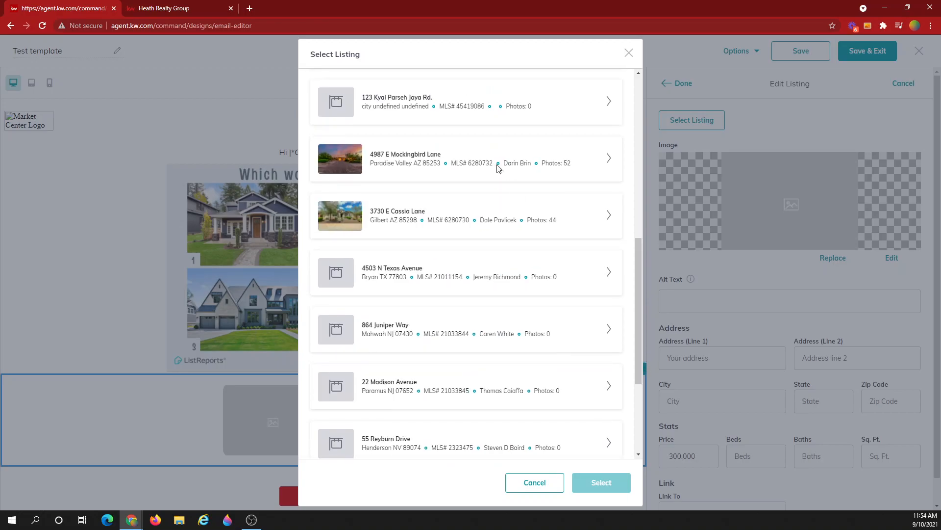
scroll(507, 186, "up", 2)
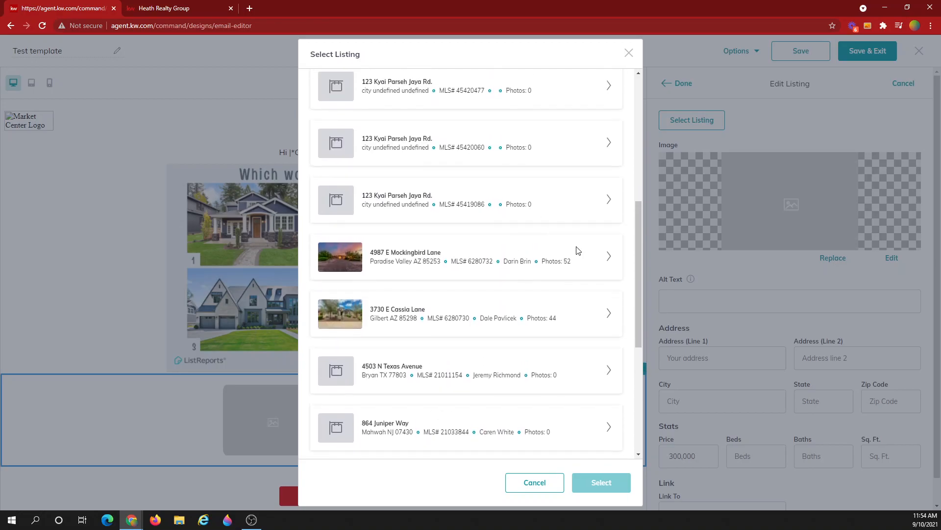
left_click(609, 257)
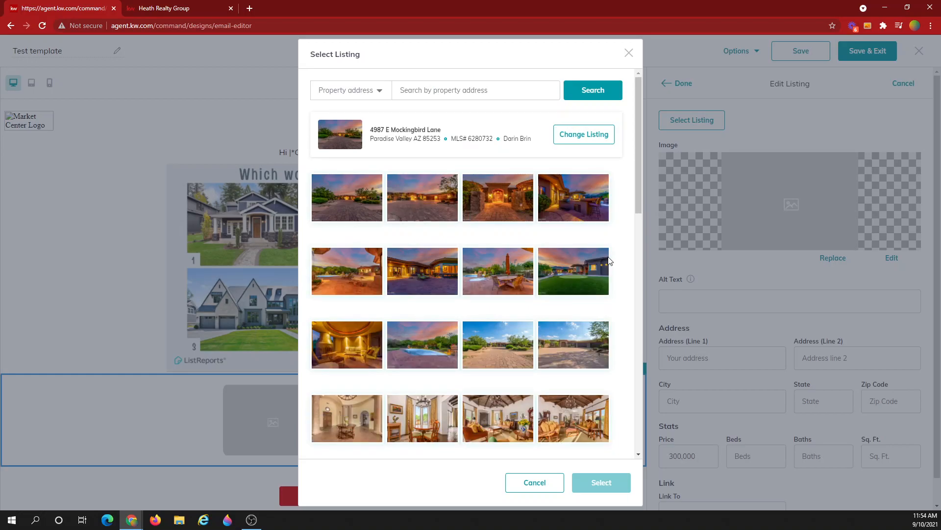
left_click(492, 194)
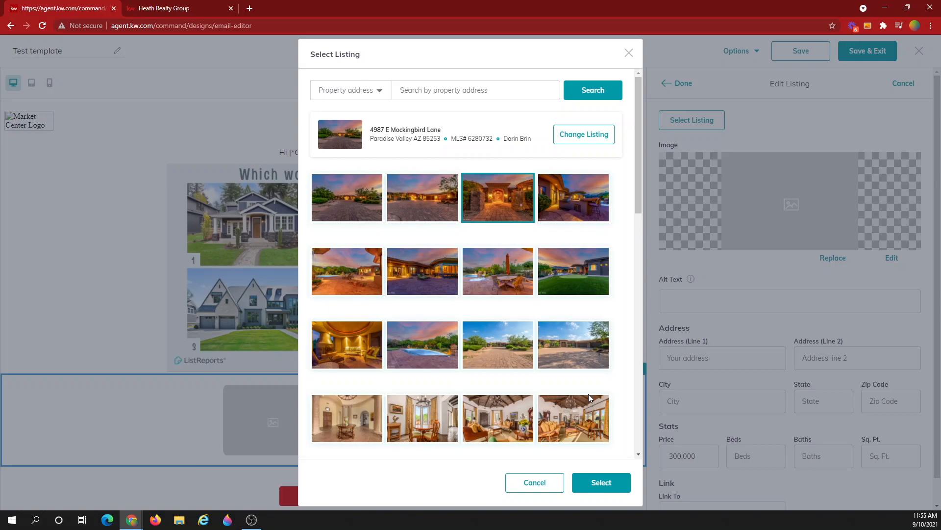
left_click(602, 484)
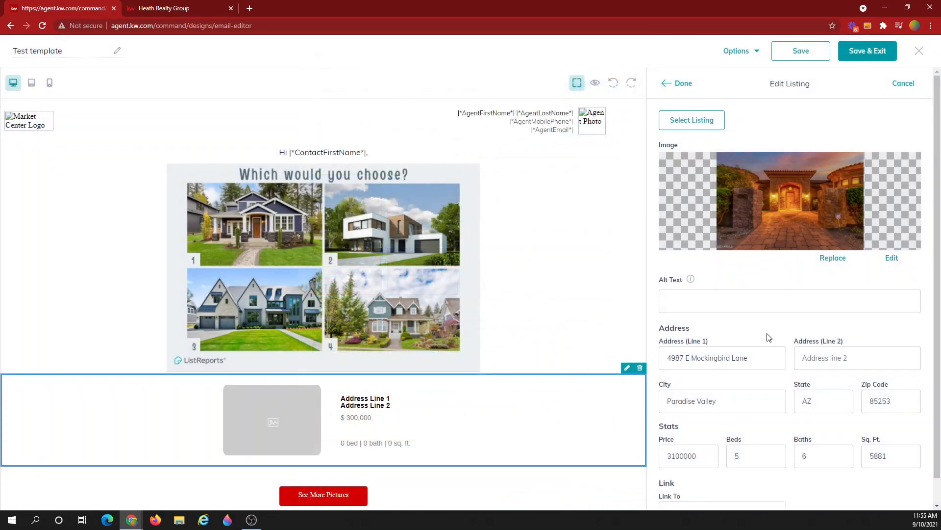
- Link the Mockingbird Lane listing block to its heathrealty.kw.com property page web address
scroll(769, 353, "down", 1)
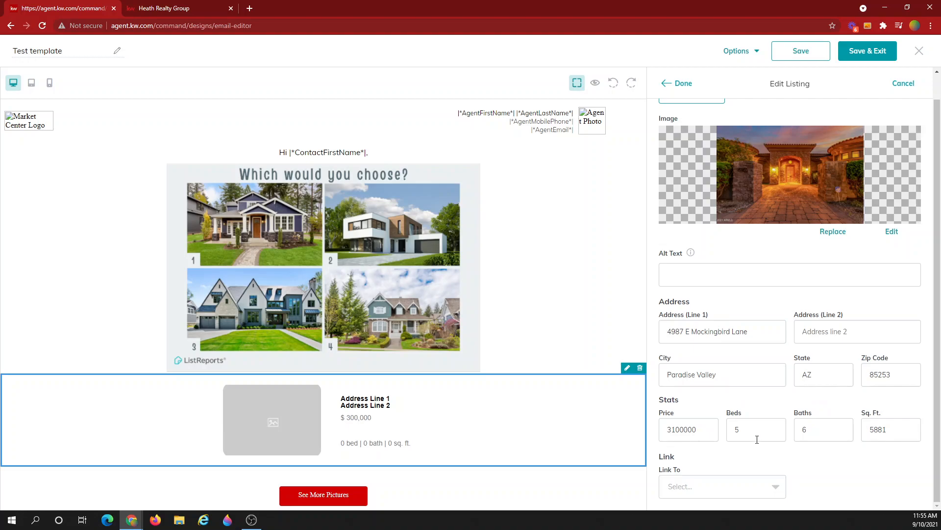
left_click(727, 488)
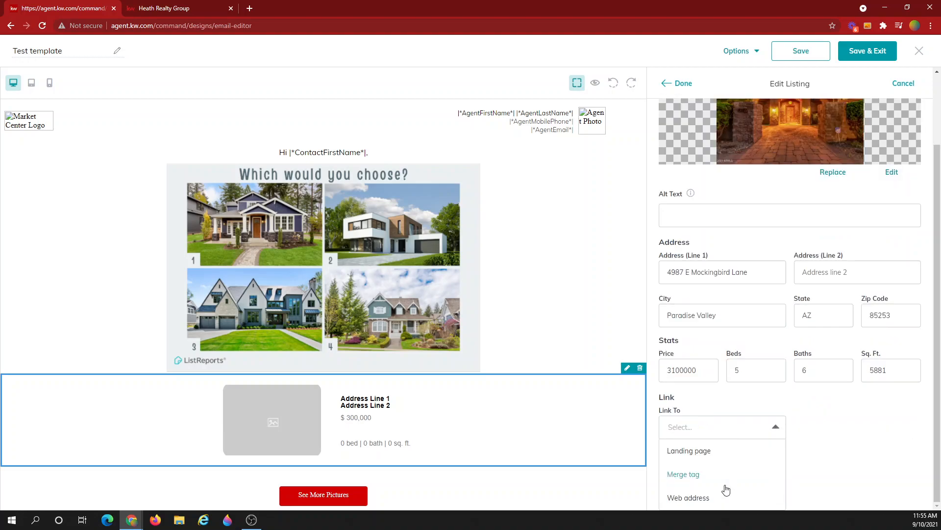
left_click(726, 496)
left_click(834, 486)
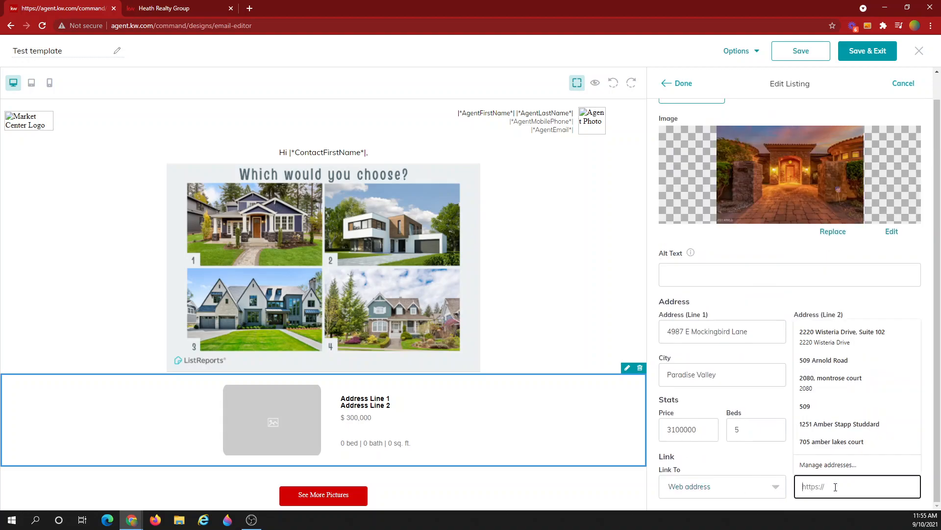
key("ctrl+v")
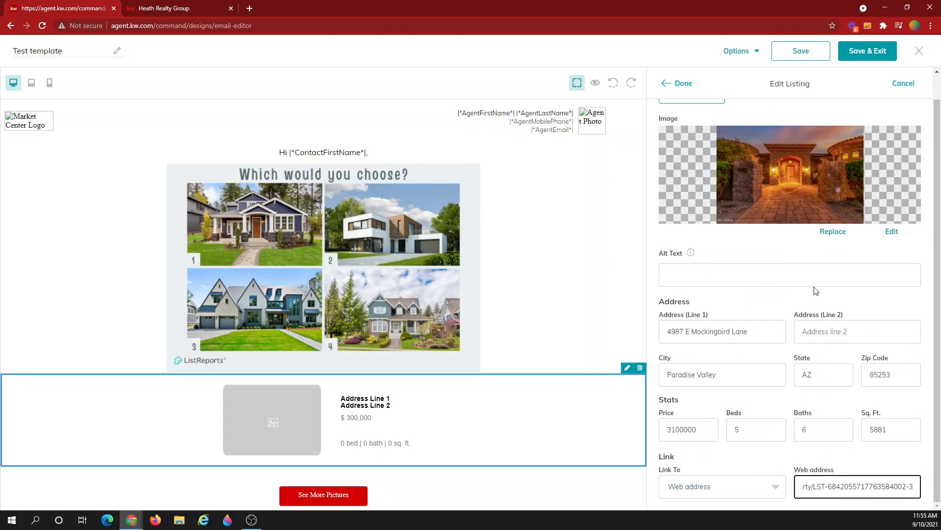
left_click(796, 253)
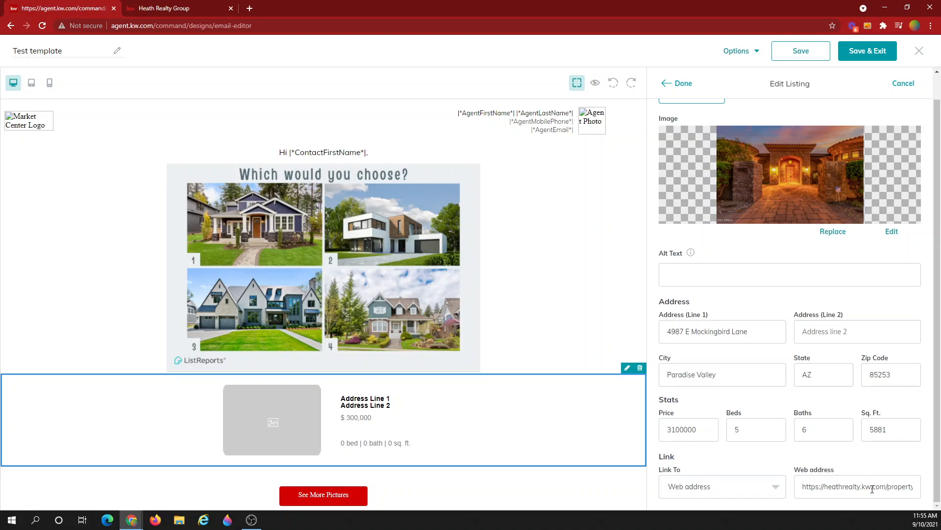
left_click(681, 84)
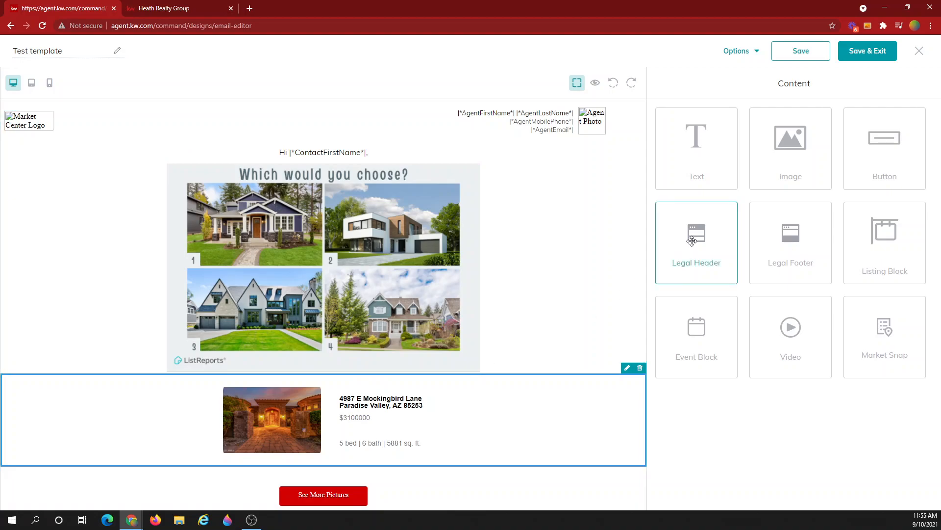
- Place an Event block below See More Pictures and open its image's Edit Image panel
mouse_move(868, 238)
left_mouse_down()
mouse_move(373, 408)
mouse_move(288, 483)
mouse_move(899, 288)
mouse_move(857, 246)
left_mouse_up()
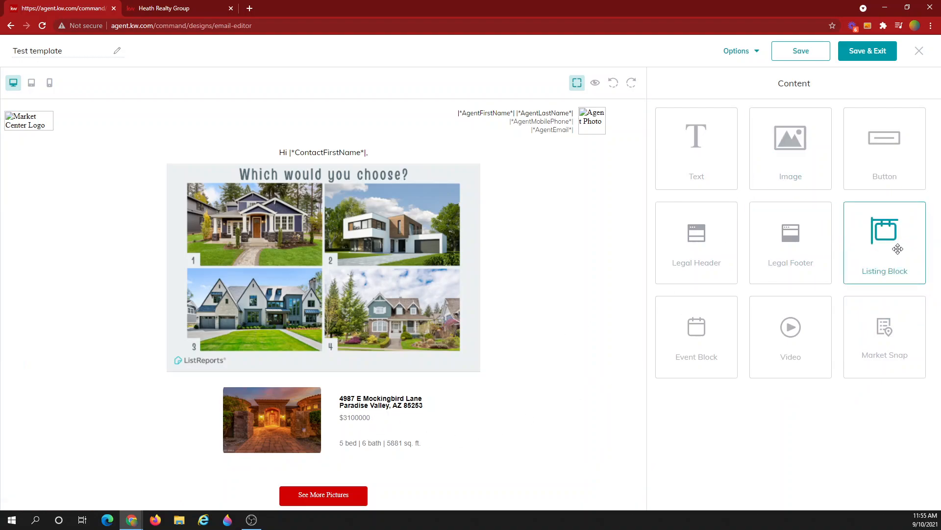
left_click_drag(721, 332, 372, 505)
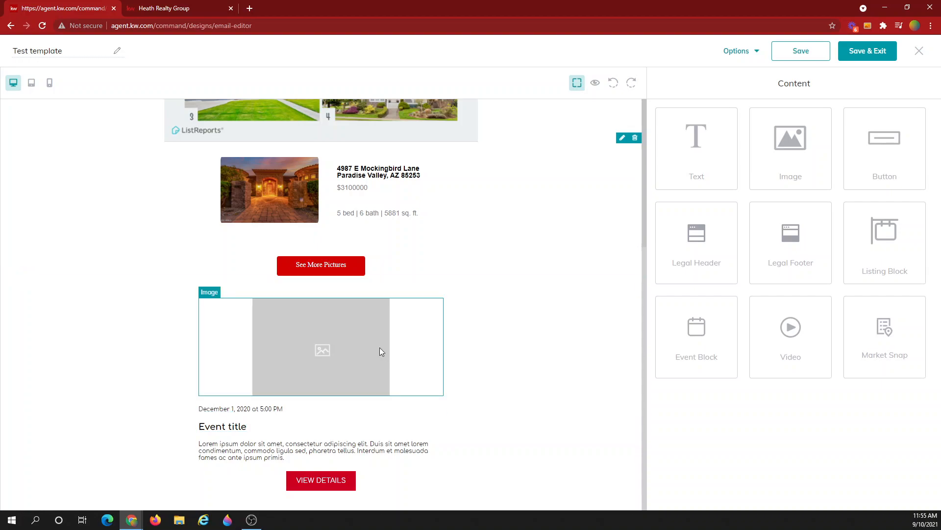
left_click(336, 326)
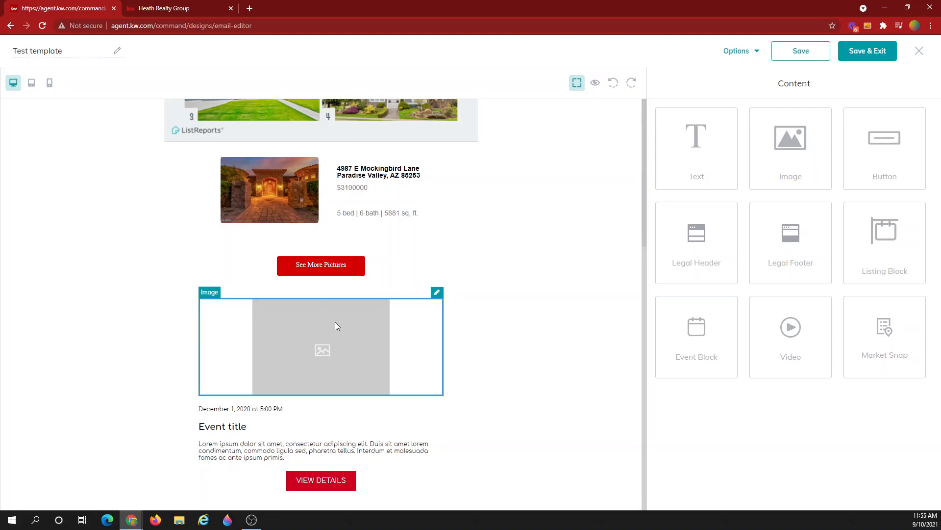
left_click(437, 292)
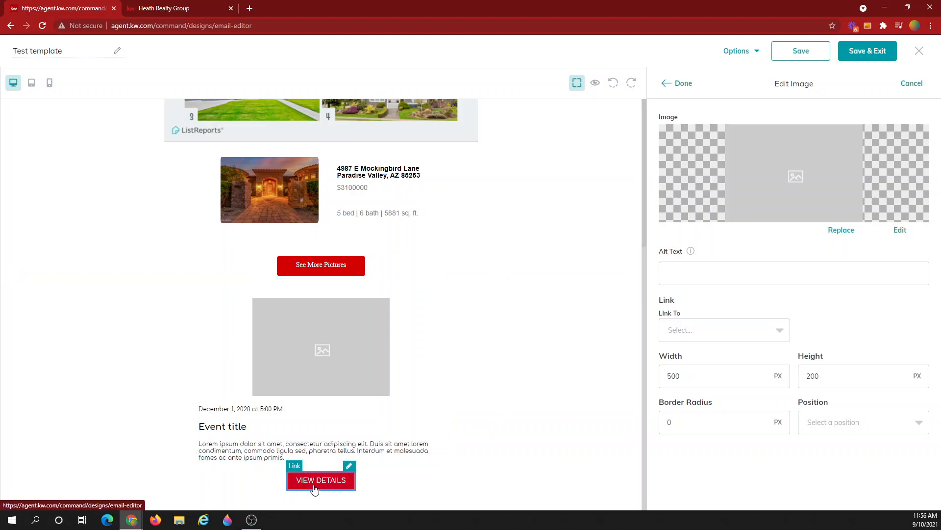
- Delete the event's date text, leaving the title, description and VIEW DETAILS button
left_click(682, 83)
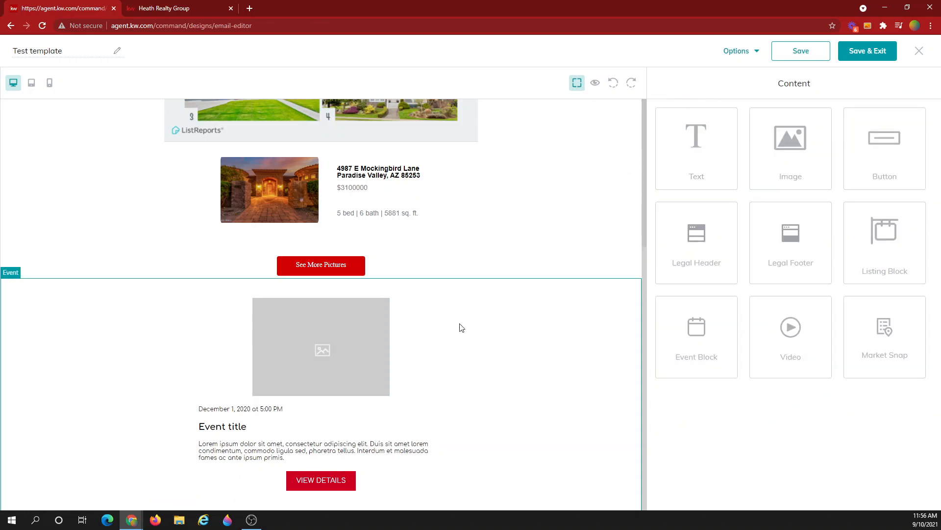
left_click(342, 475)
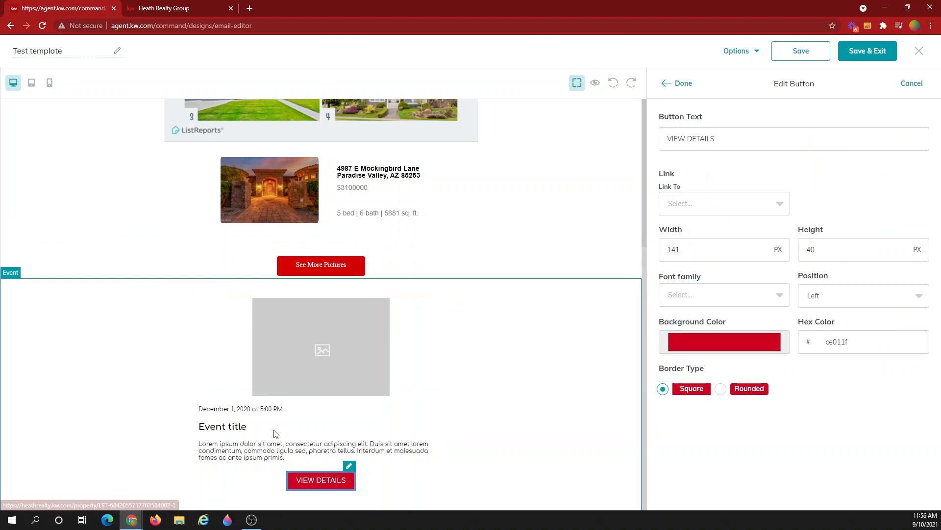
left_click(273, 410)
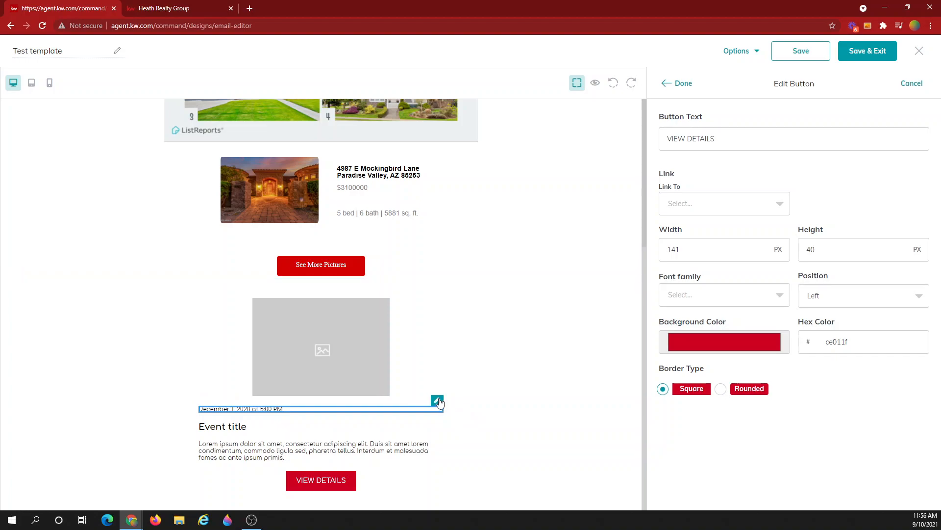
left_click(437, 399)
key("BackSpace")
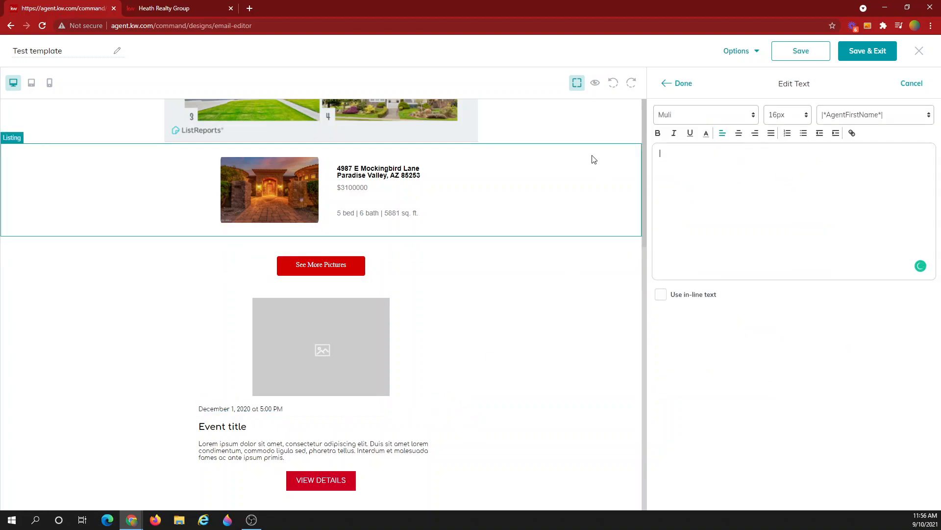
left_click(681, 84)
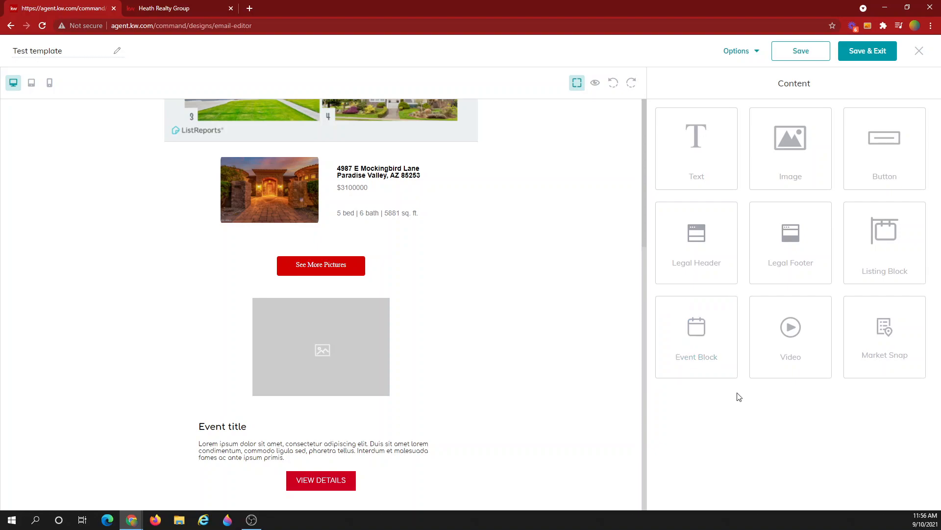
- Place a video block above the event block and enter its Video URL field
left_click_drag(790, 352, 316, 288)
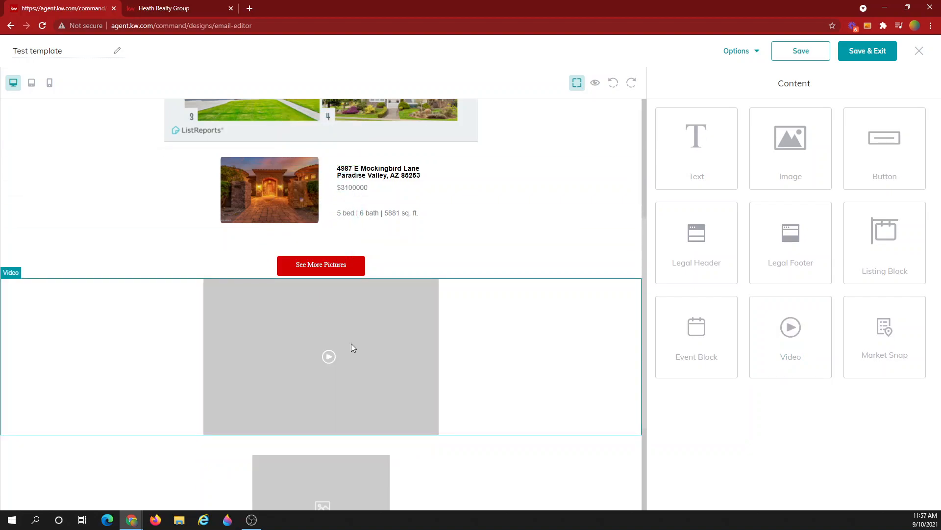
left_click(365, 355)
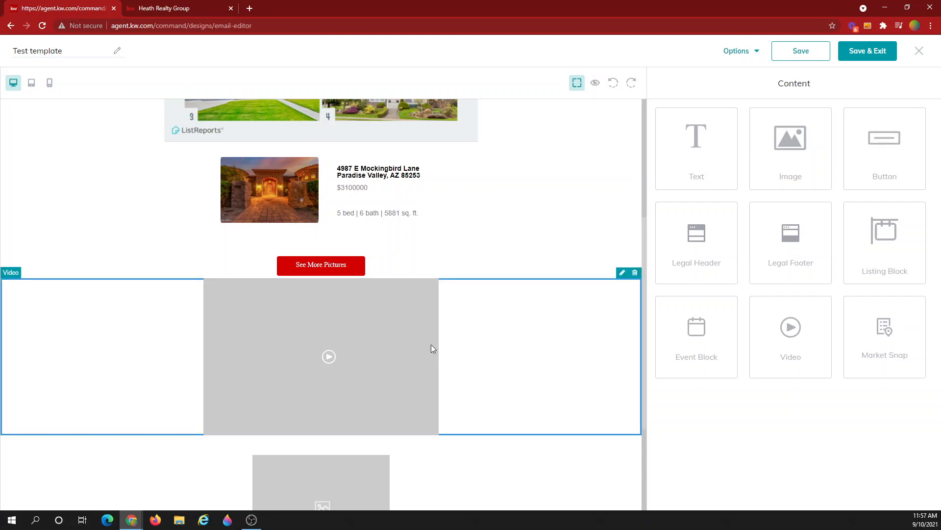
left_click(623, 273)
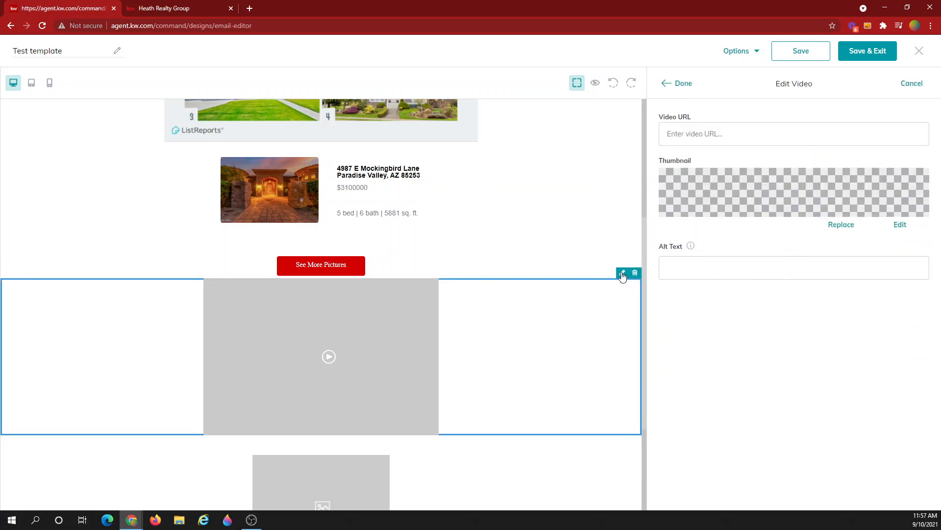
left_click(683, 133)
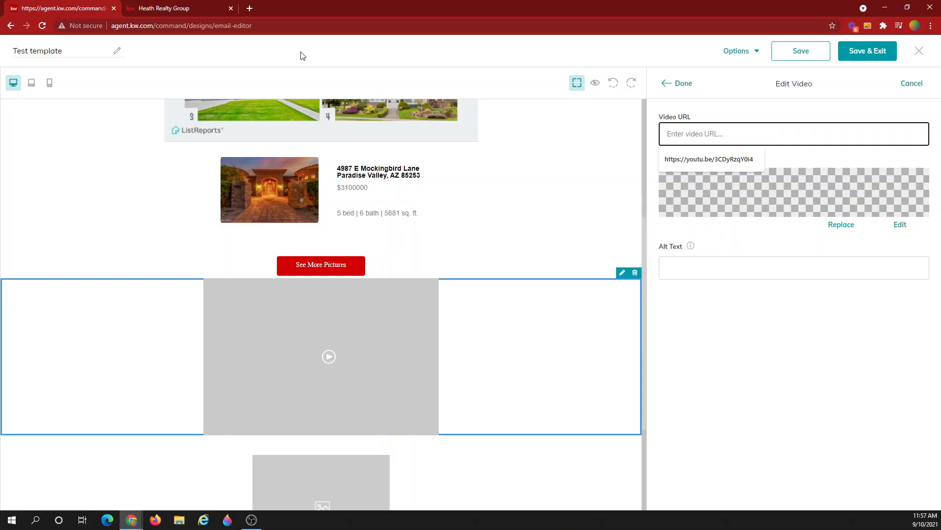
- Load youtube.com in a new browser tab
left_click(250, 9)
type("you")
key("Return")
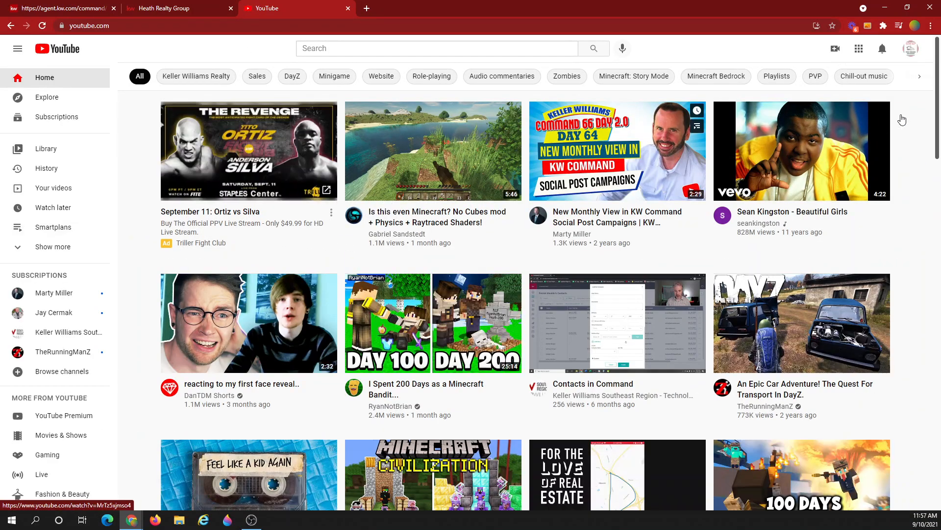
- From Your channel, play the Contract Compliance & Getting Paid playlist muted and select the video URL
left_click(911, 49)
left_click(832, 112)
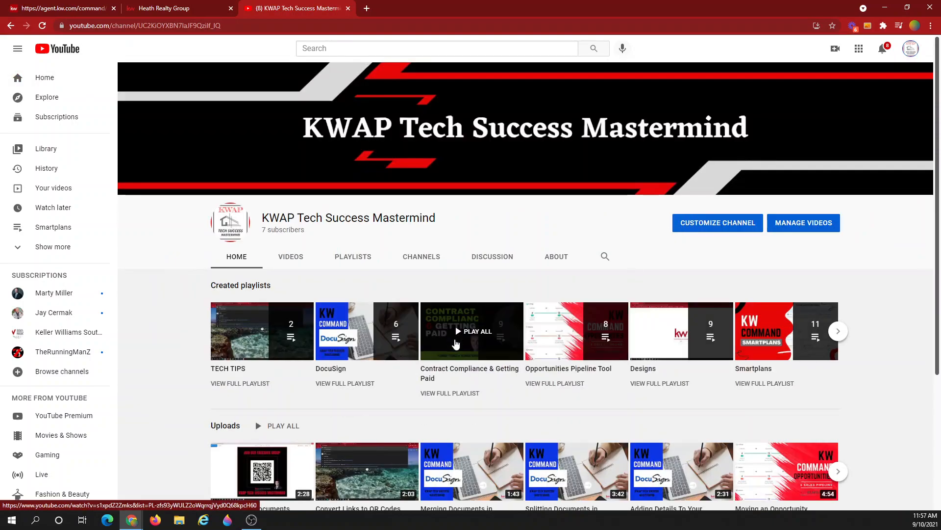
left_click(455, 344)
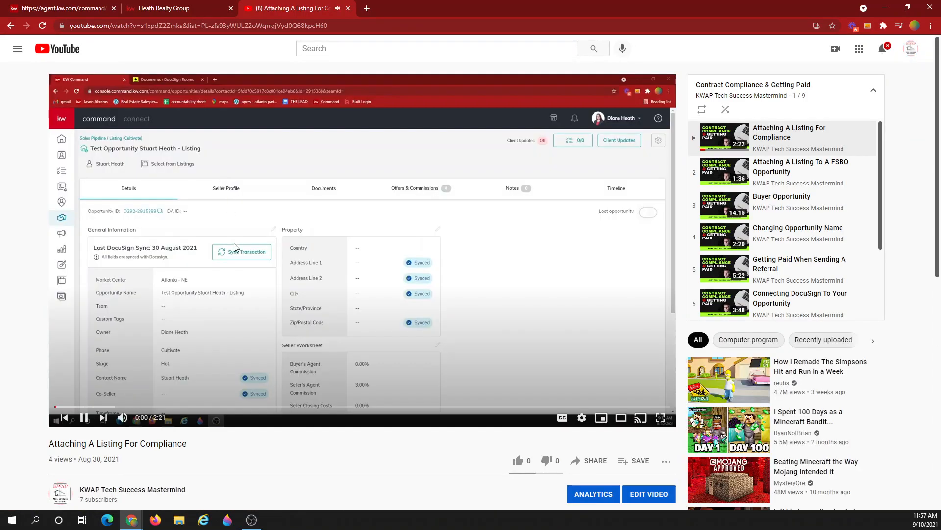
left_click(122, 417)
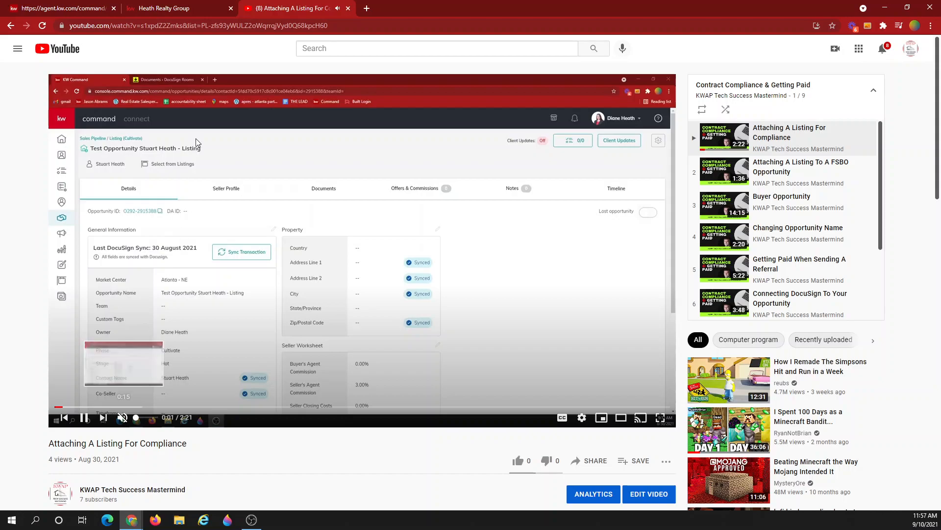
left_click(226, 26)
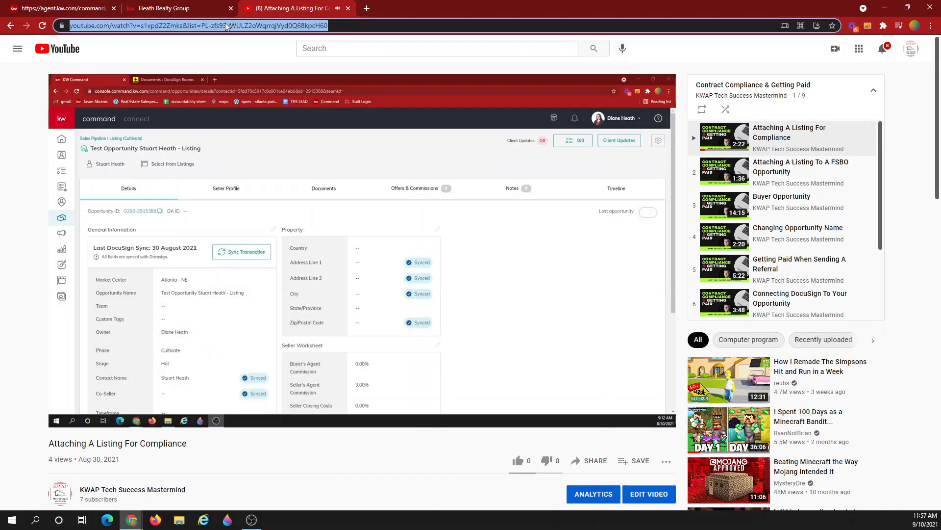
- Paste the copied YouTube address into the video block's Video URL and apply it
left_click(53, 8)
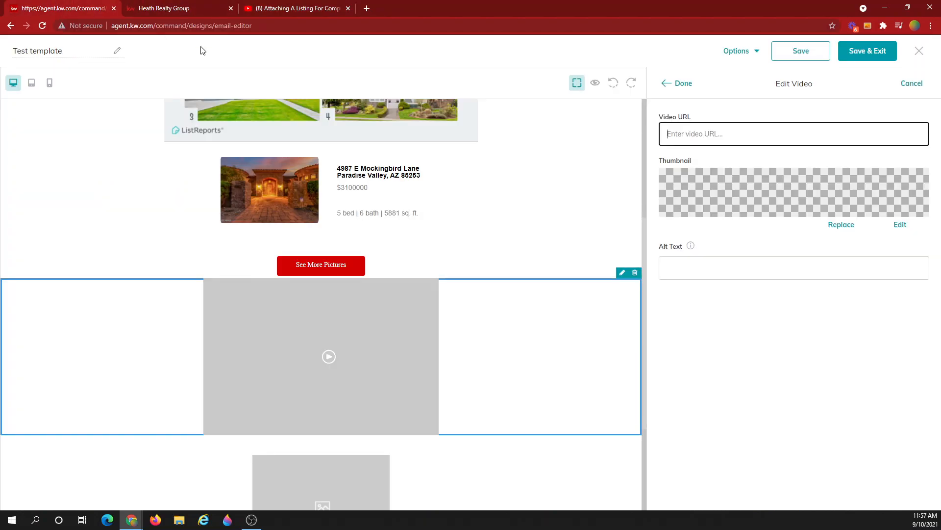
left_click(695, 139)
key("ctrl+v")
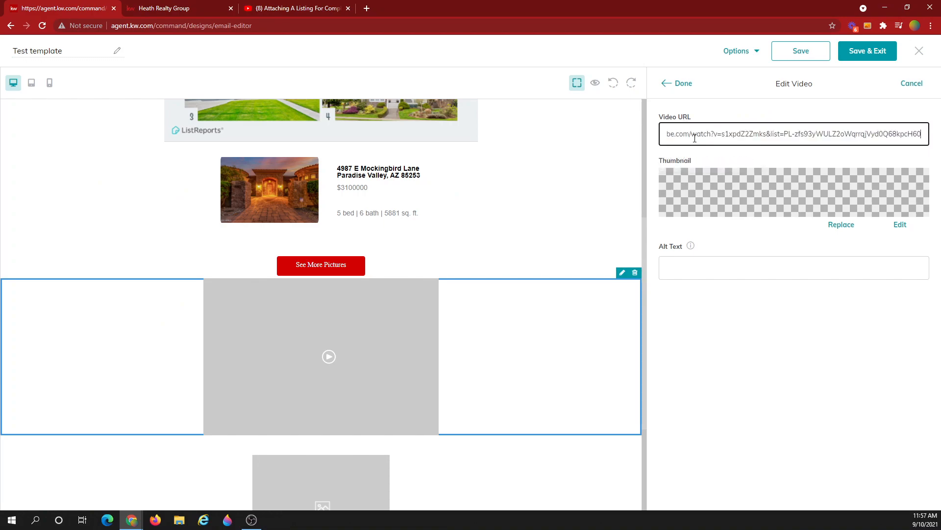
left_click(760, 239)
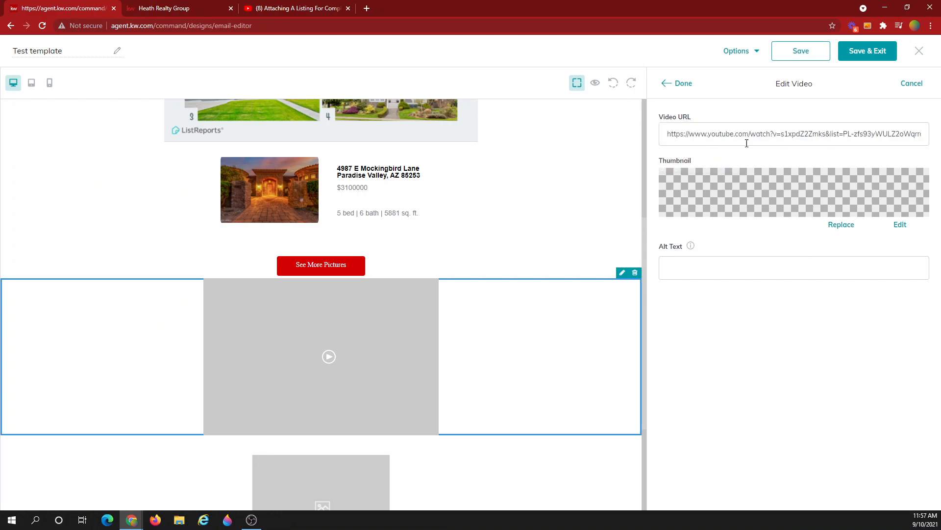
left_click(685, 86)
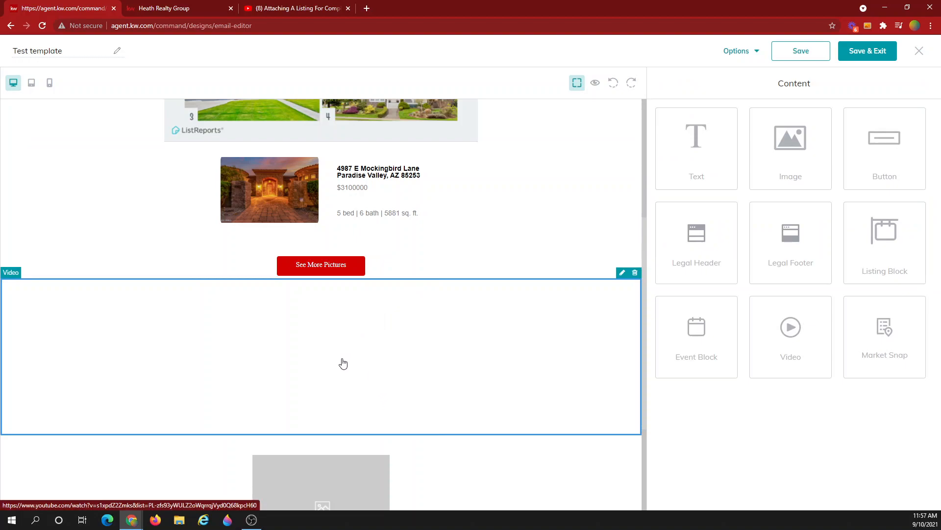
- Replace the video block's thumbnail with the brick house photo WJAhuxz2vG.png
left_click(623, 273)
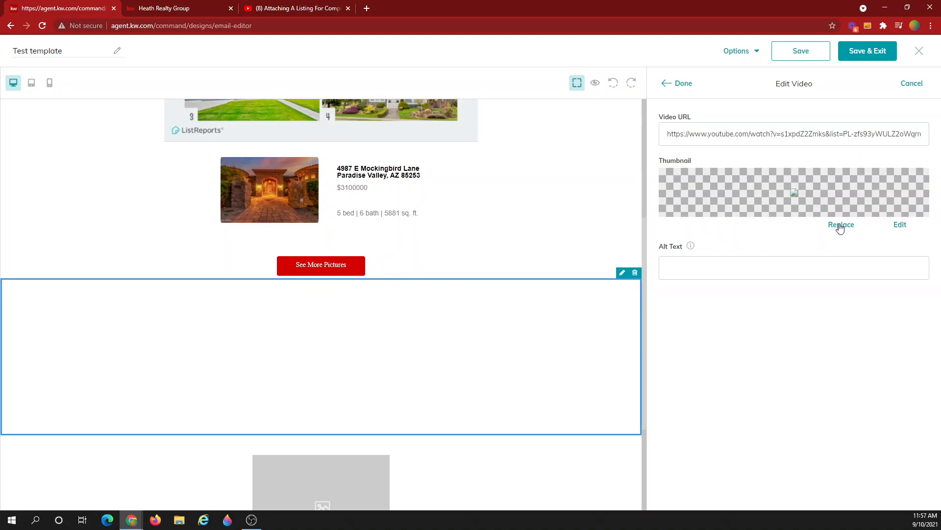
left_click(841, 227)
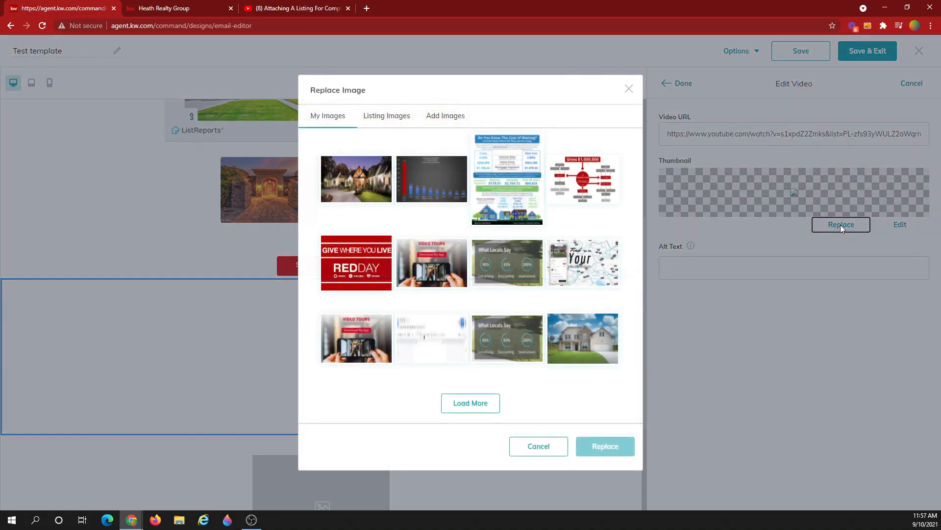
mouse_move(606, 321)
left_click(591, 338)
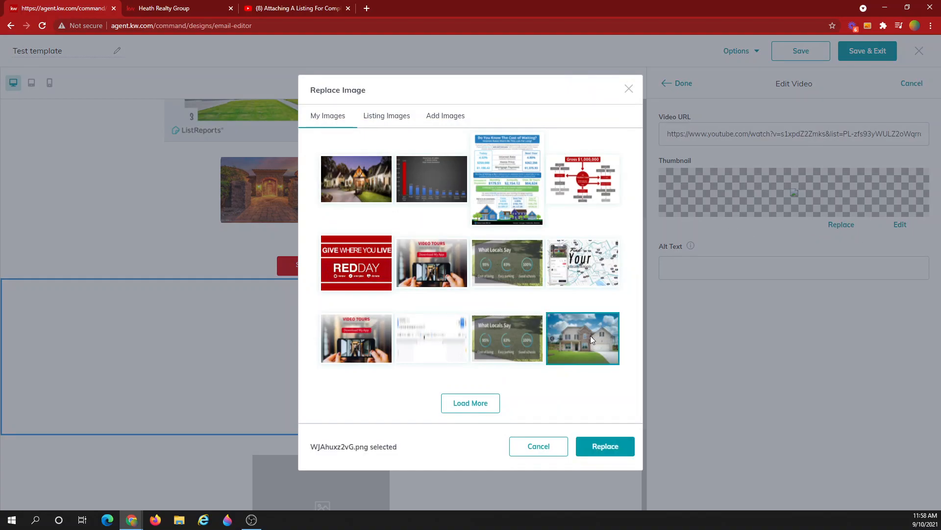
left_click(610, 449)
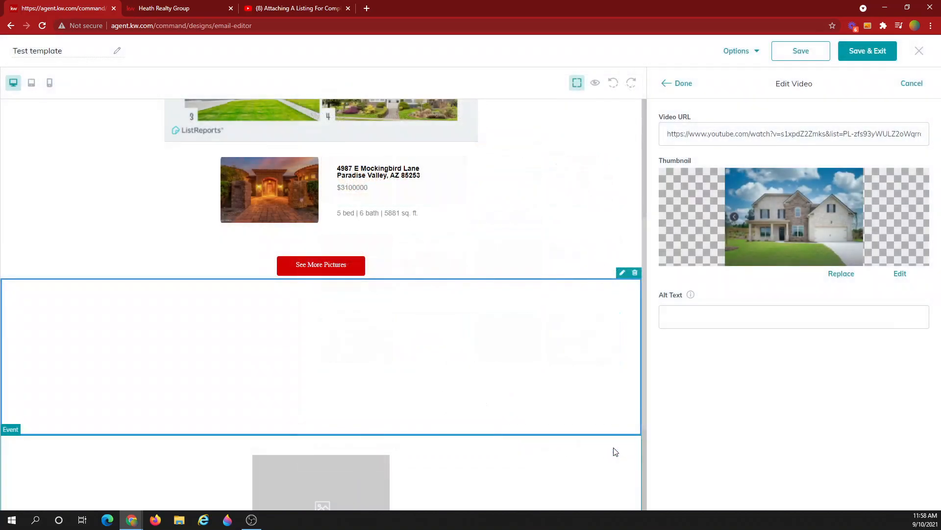
left_click(679, 85)
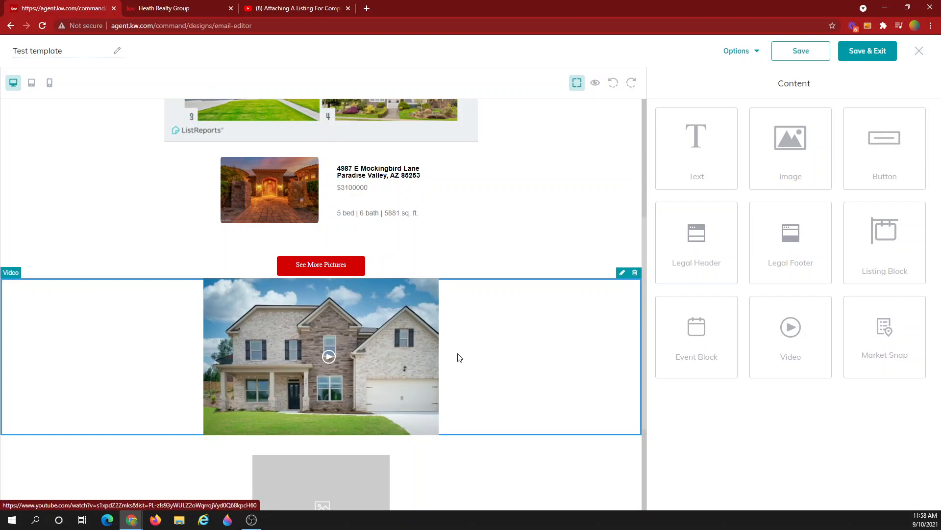
- Drop a Neighborhood Trends Market Snap block under the video block
left_click_drag(884, 342, 335, 438)
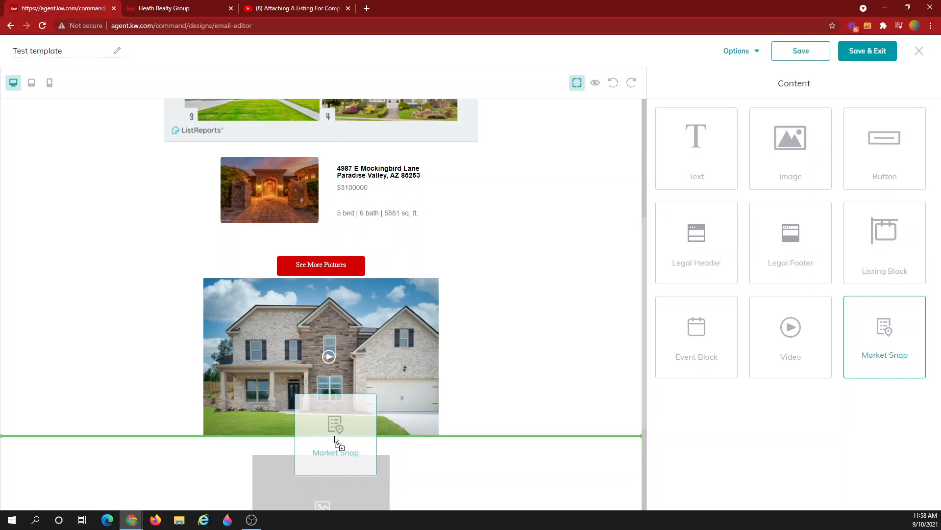
left_click_drag(335, 436, 334, 435)
scroll(334, 435, "down", 5)
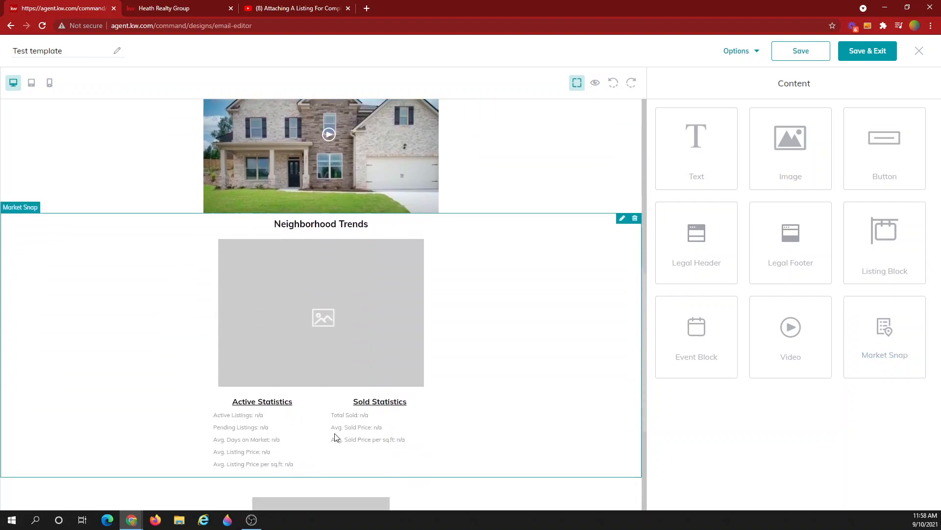
left_click(353, 301)
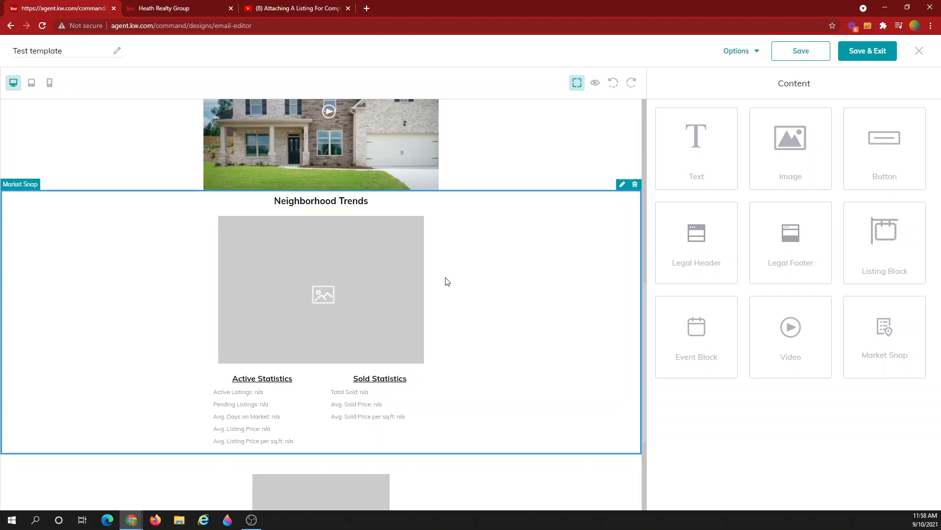
- Set the Market Snap to postal code 30044 and the Flowers Crossing neighborhood
left_click(622, 185)
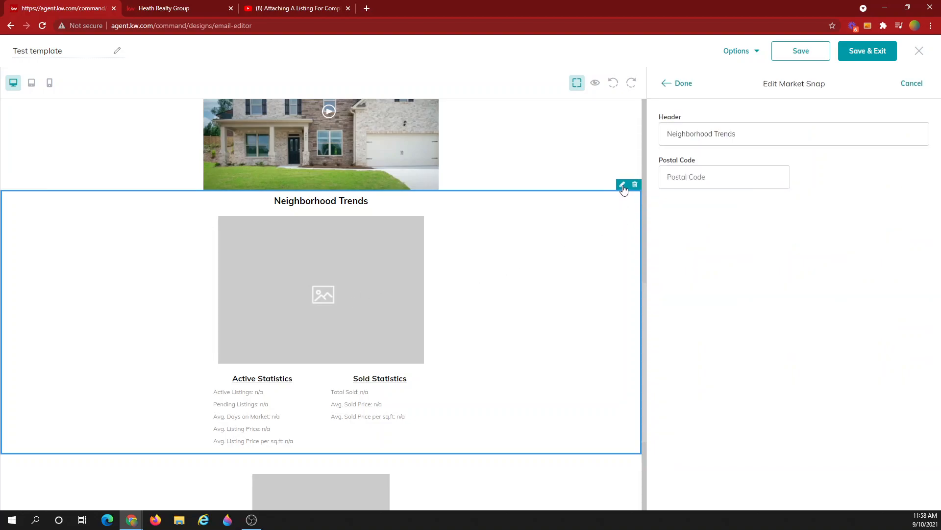
left_click_drag(737, 134, 666, 136)
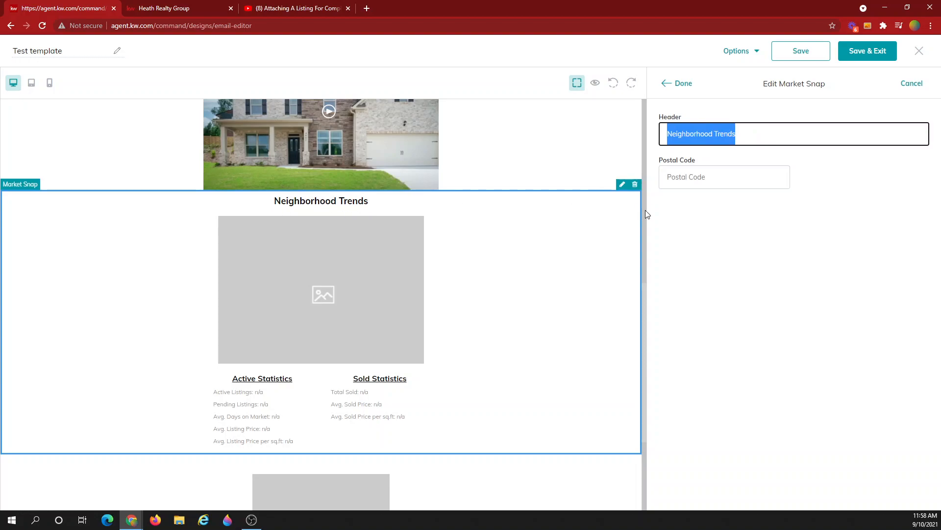
left_click(710, 177)
type("30044")
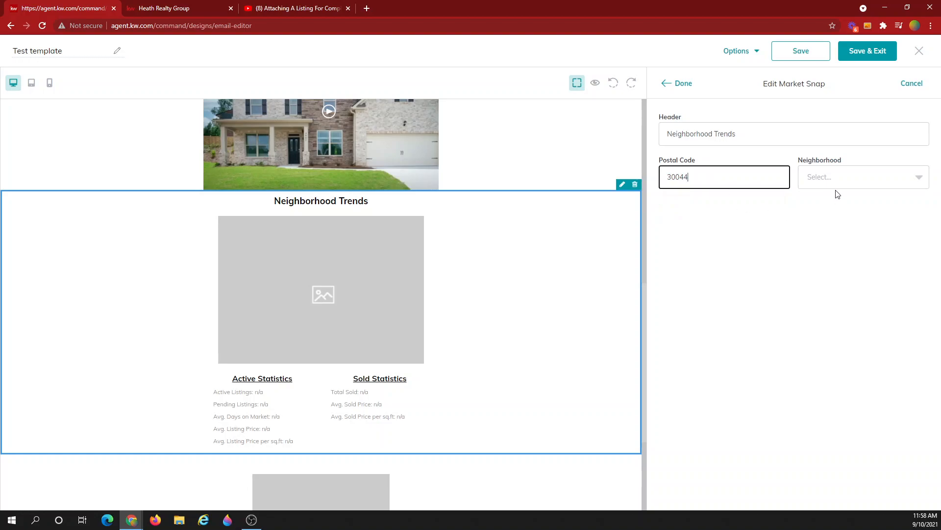
left_click(832, 184)
scroll(858, 269, "down", 3)
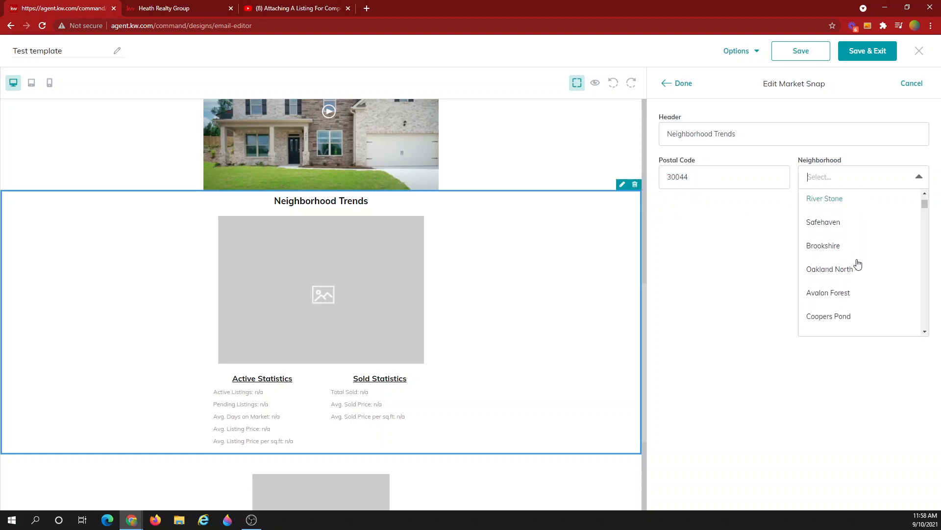
scroll(858, 264, "down", 4)
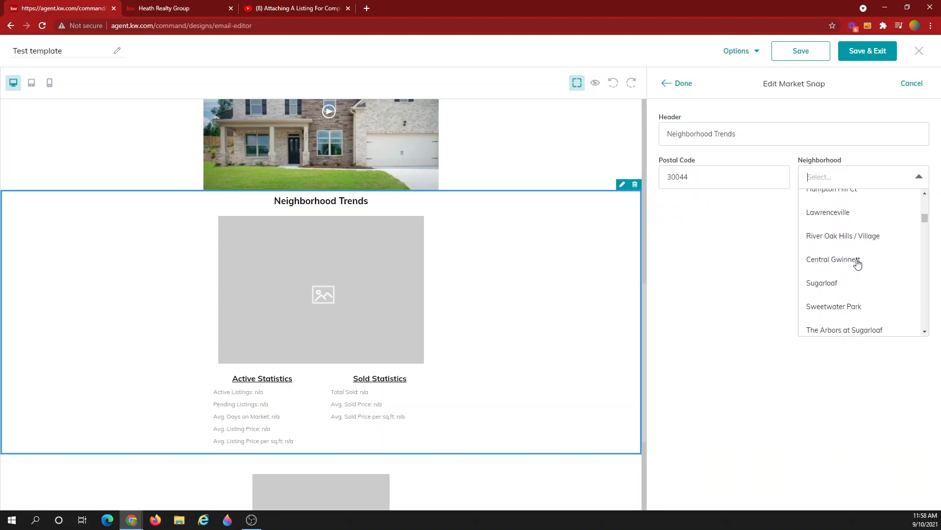
scroll(857, 264, "down", 4)
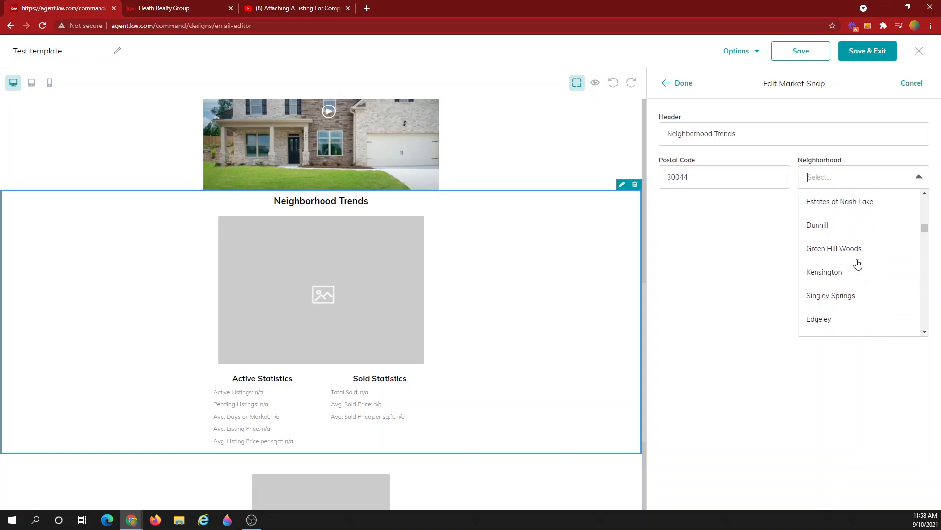
type("flow")
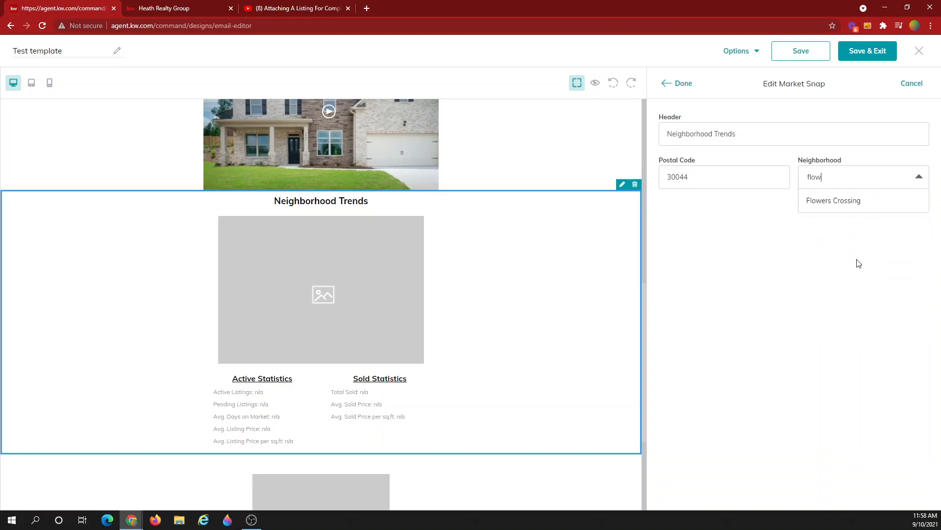
left_click(829, 205)
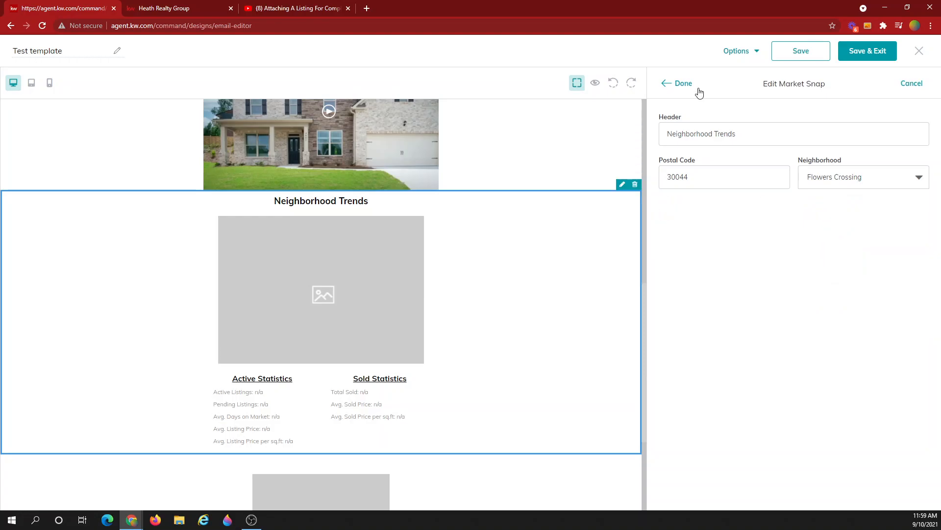
left_click(684, 84)
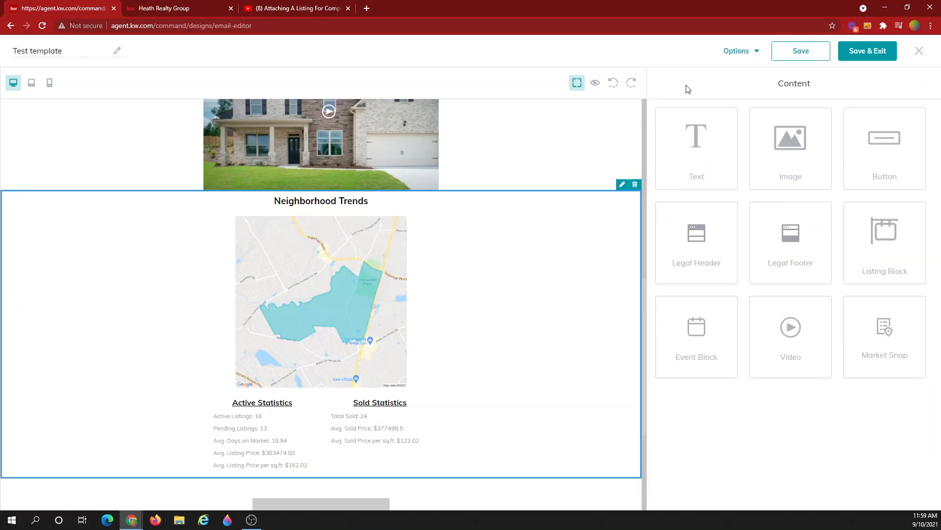
- Drag a Legal Footer block onto the email below the Event block
scroll(562, 316, "down", 2)
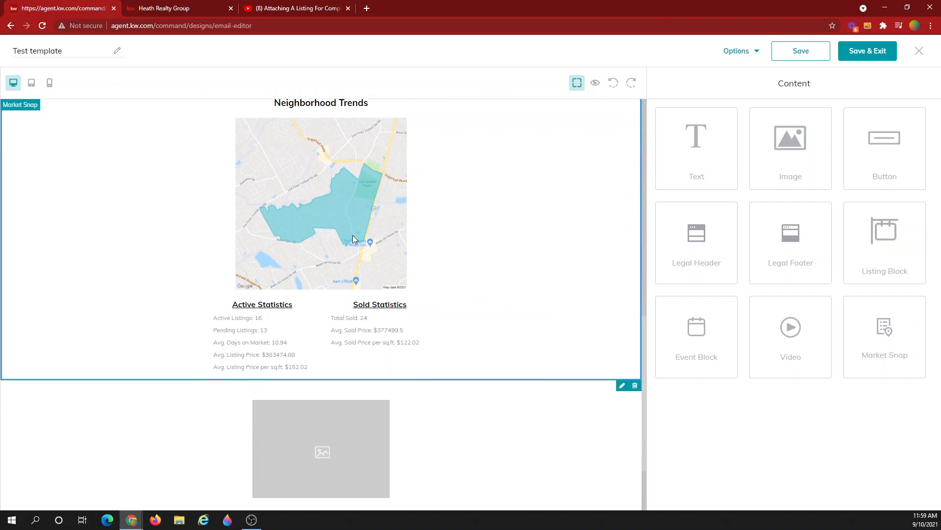
scroll(327, 228, "up", 1)
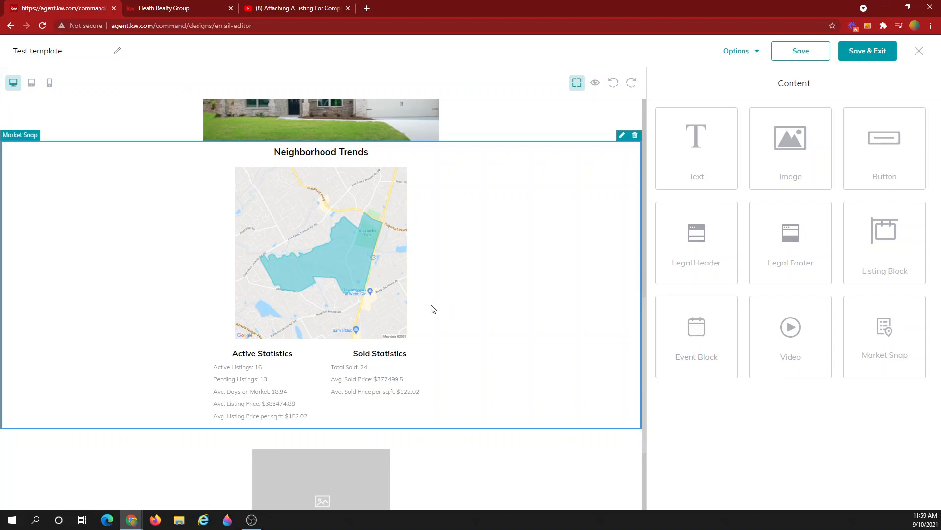
scroll(479, 335, "down", 3)
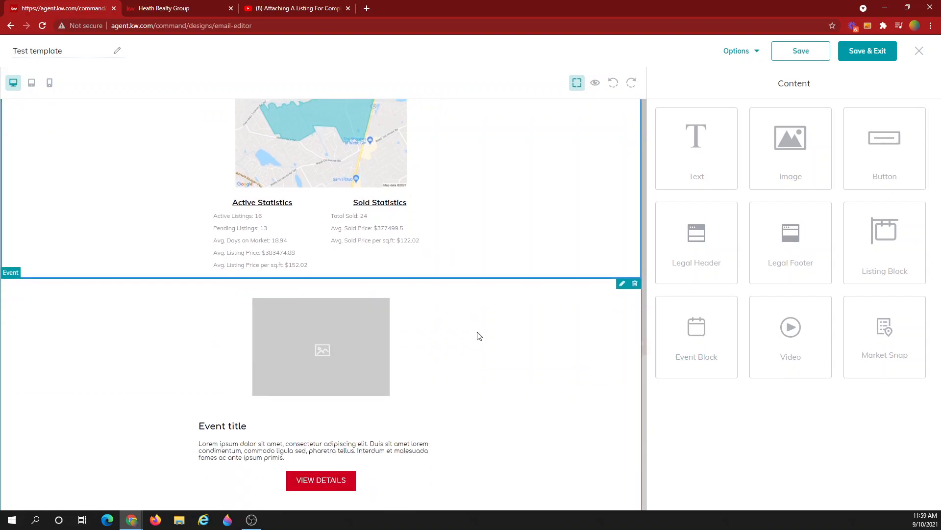
left_click_drag(813, 225, 363, 455)
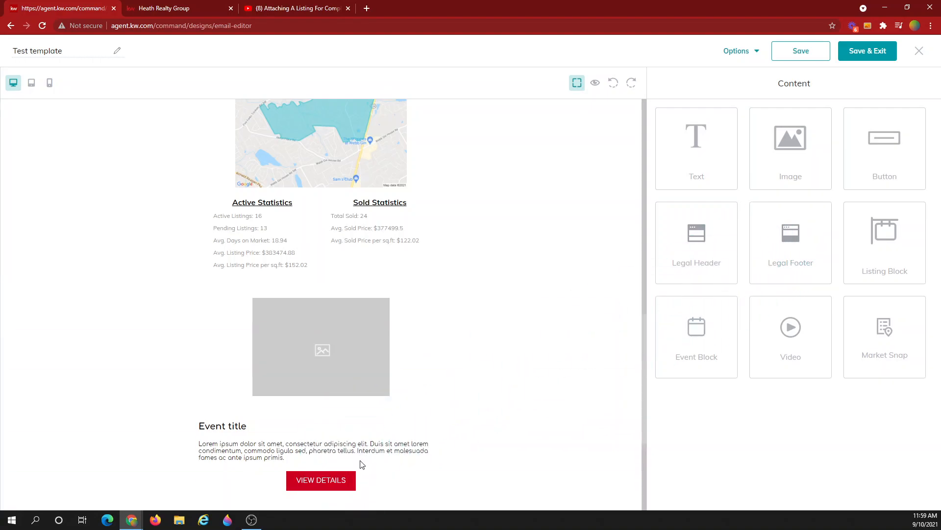
scroll(371, 439, "down", 4)
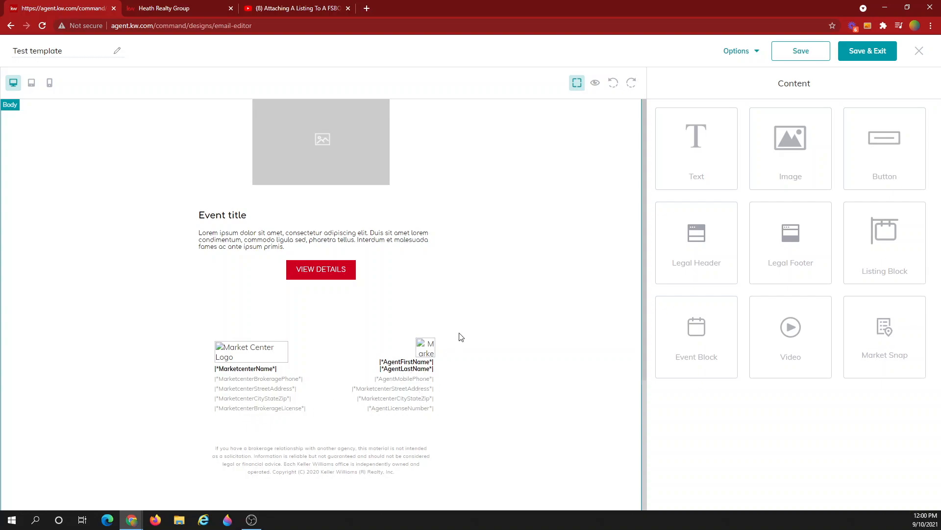
left_click(595, 83)
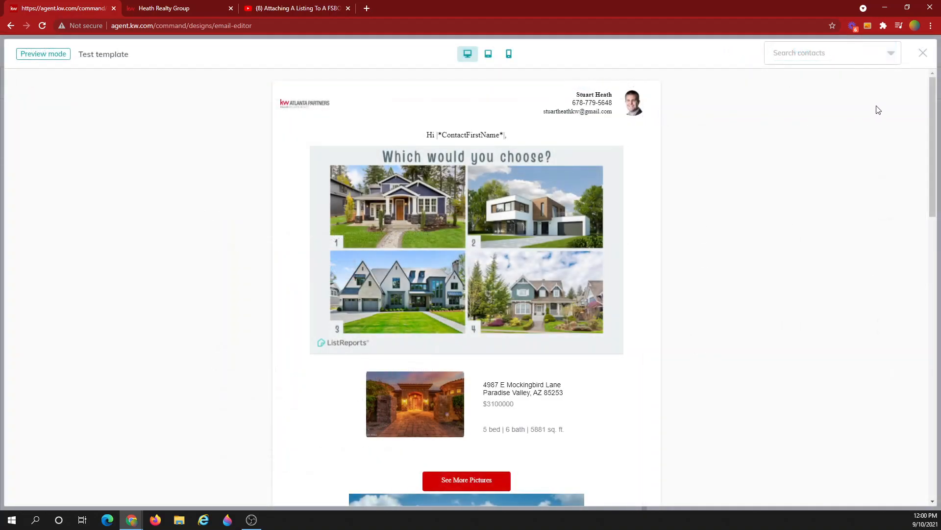
left_click_drag(937, 103, 918, 387)
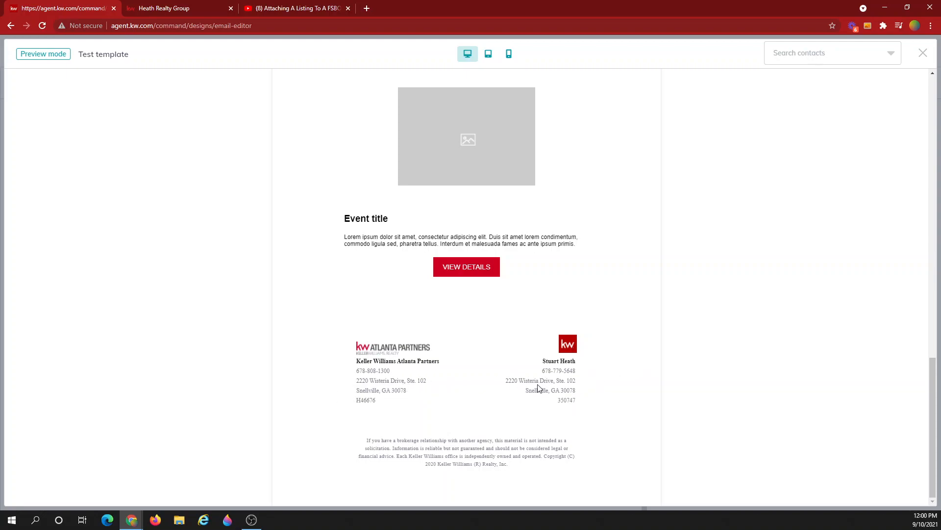
scroll(767, 338, "up", 4)
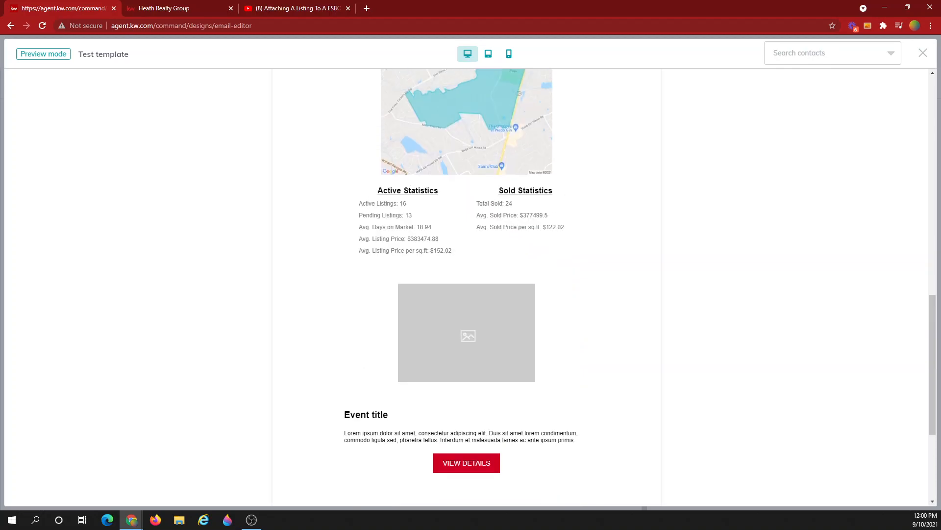
left_click(924, 54)
scroll(532, 338, "up", 5)
scroll(532, 338, "up", 10)
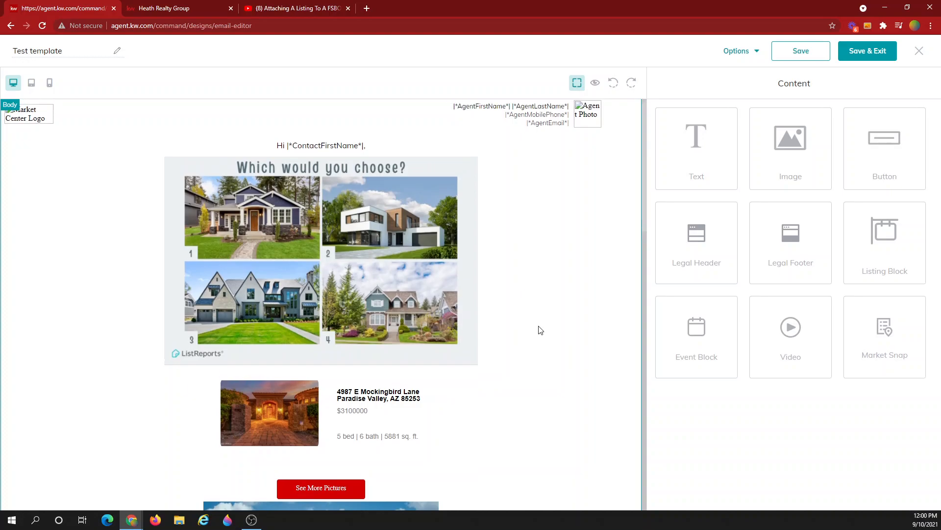
- Save and exit the Test template, then filter Designs to Email only
left_click(879, 53)
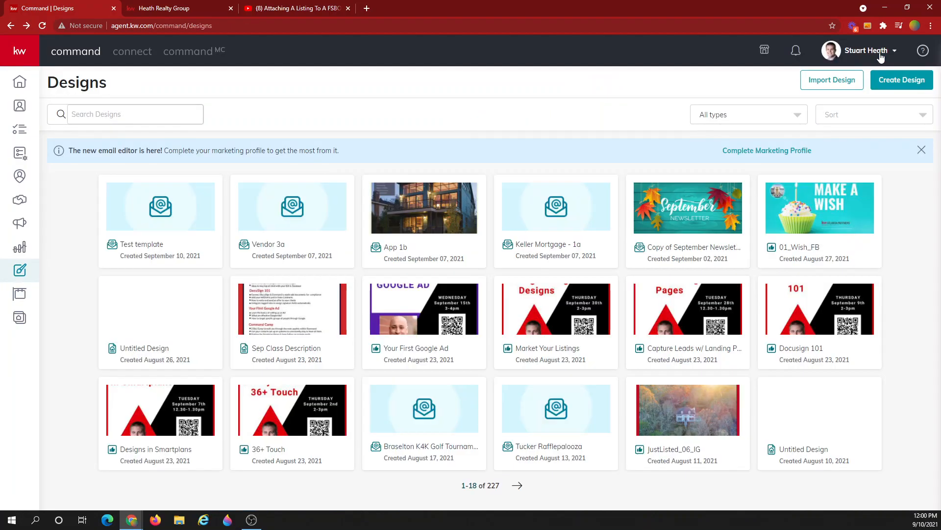
left_click(757, 116)
left_click(730, 152)
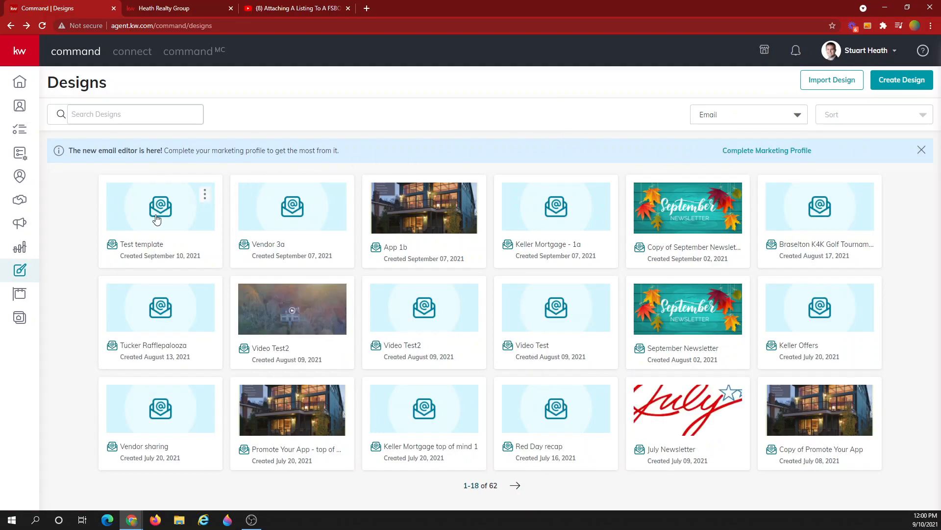
- Create a new SmartPlan named 'Hello' from the SmartPlans page
left_click(22, 157)
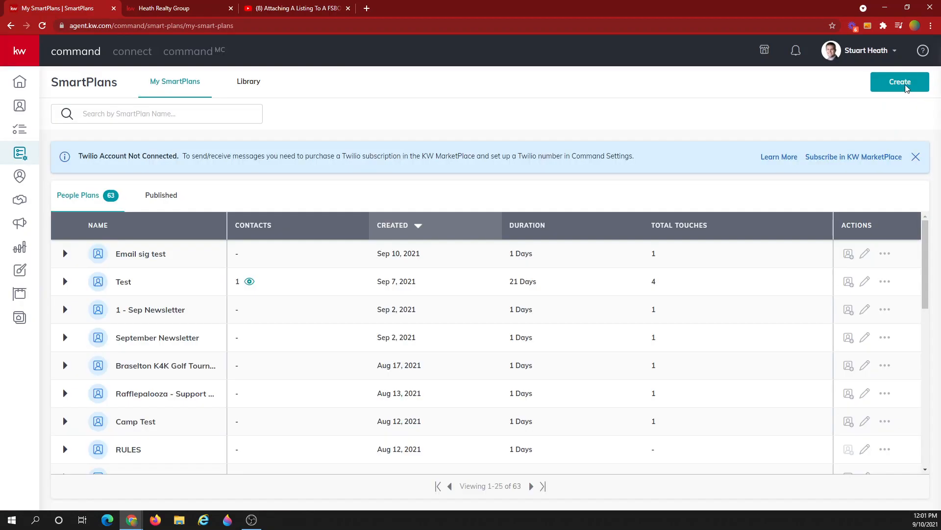
left_click(905, 87)
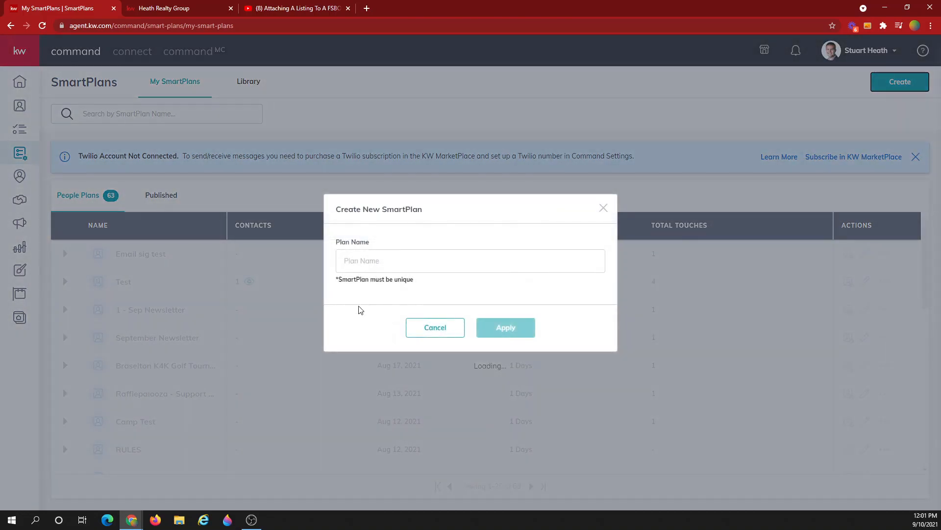
left_click(375, 262)
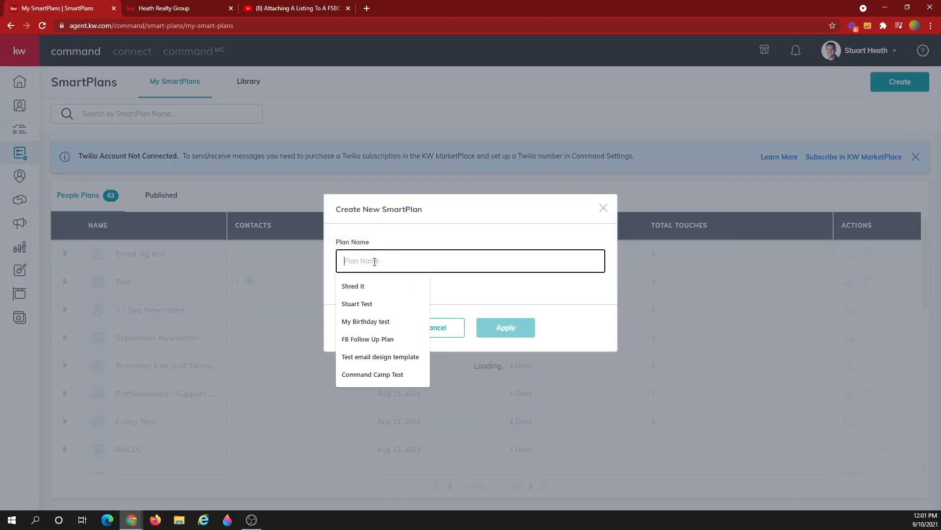
type("Hello")
left_click(505, 327)
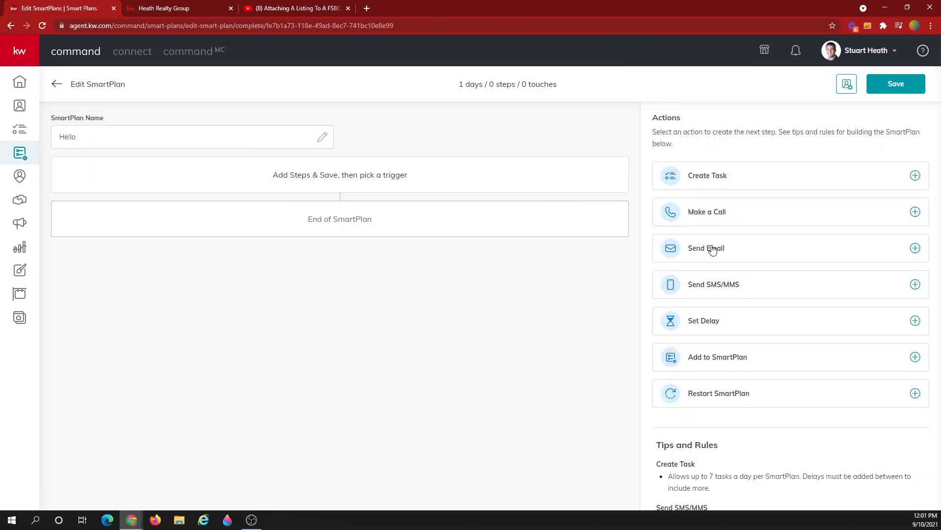
- Add a Send Email step using the Test template design from My Design Templates
left_click(713, 250)
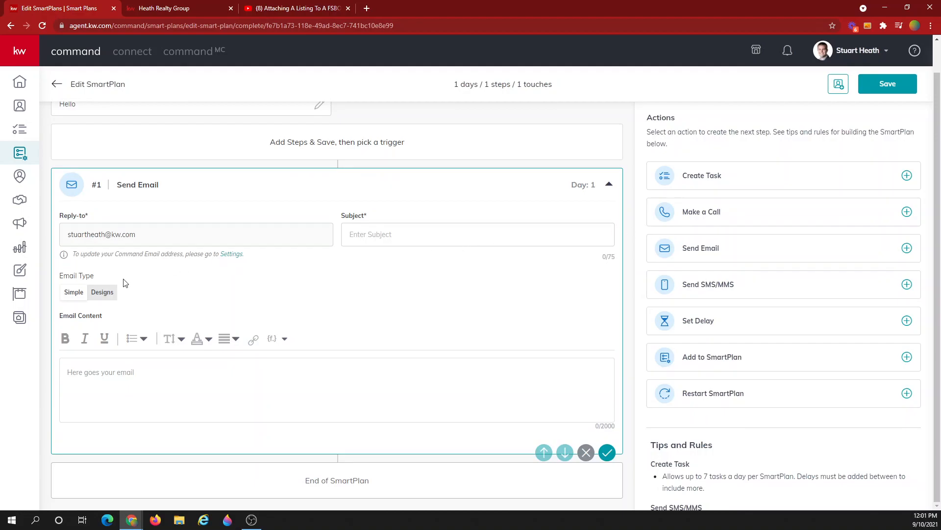
left_click(93, 297)
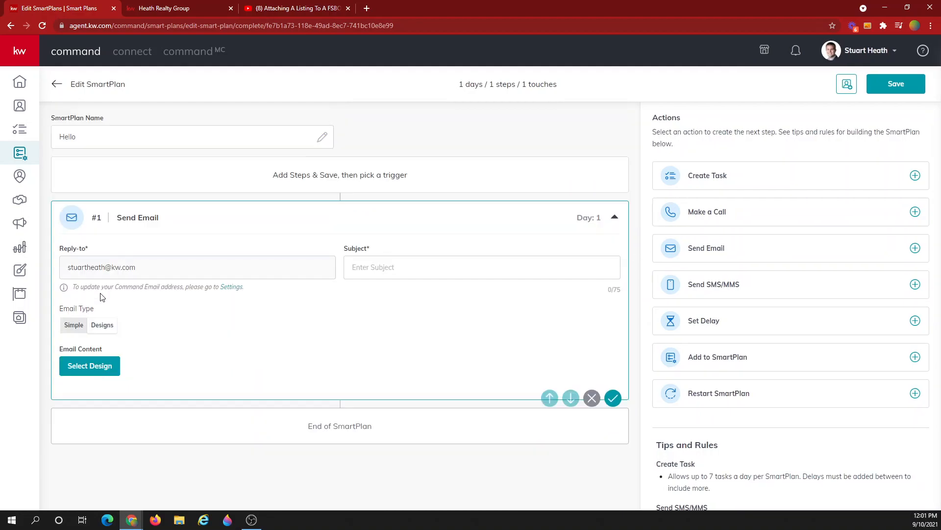
left_click(91, 369)
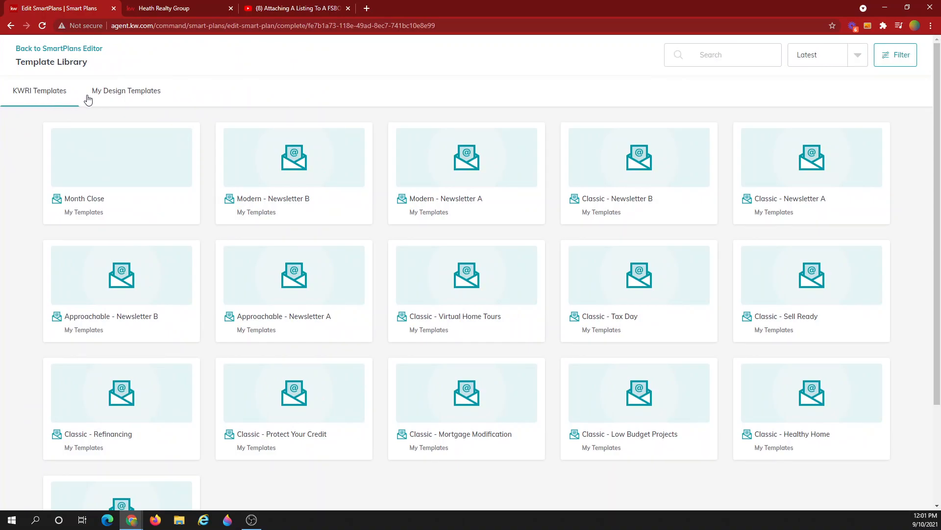
left_click(119, 93)
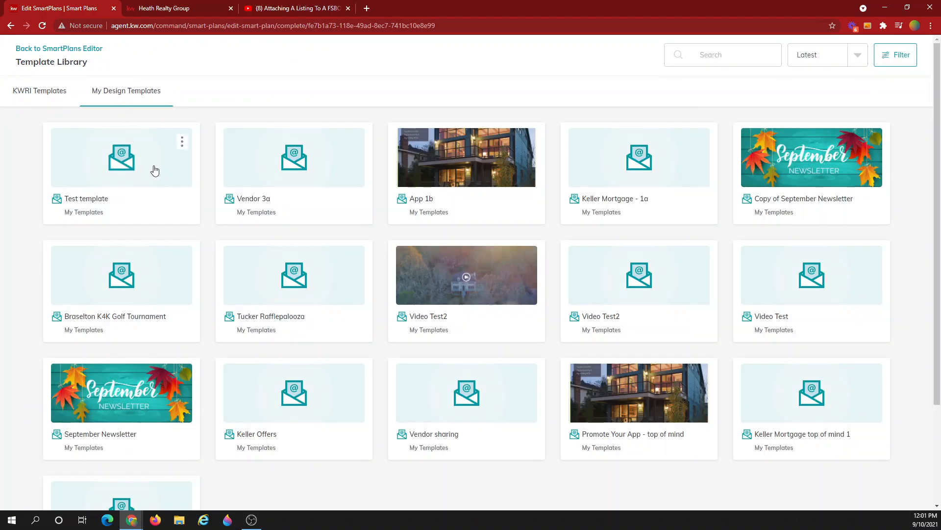
left_click(154, 170)
left_click(577, 315)
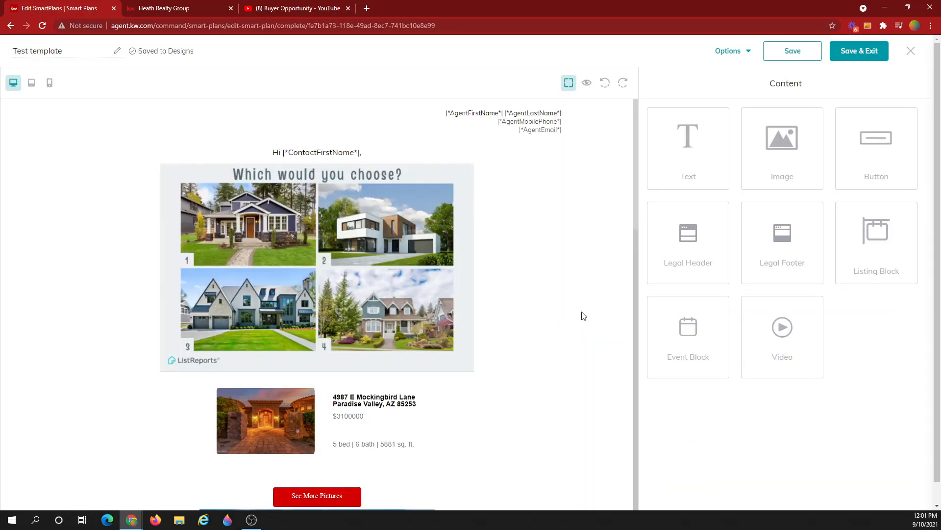
scroll(487, 299, "down", 6)
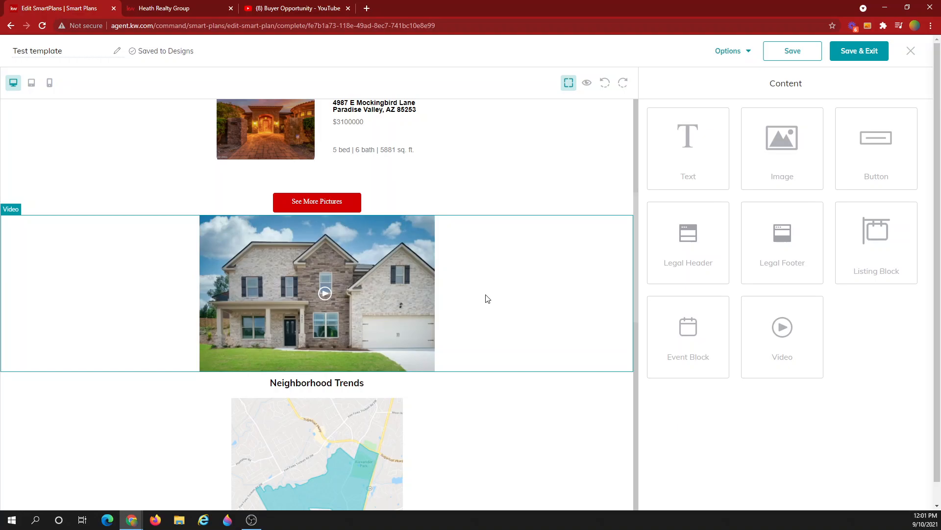
scroll(487, 299, "up", 6)
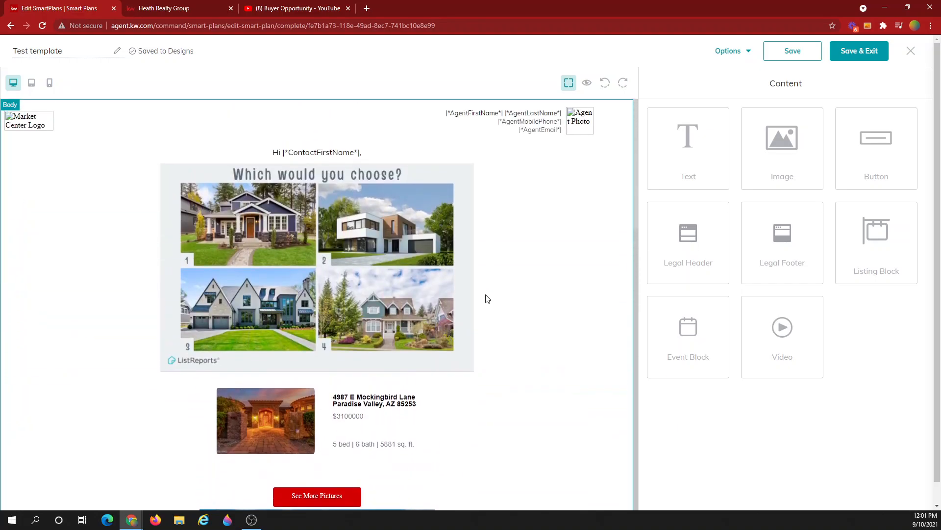